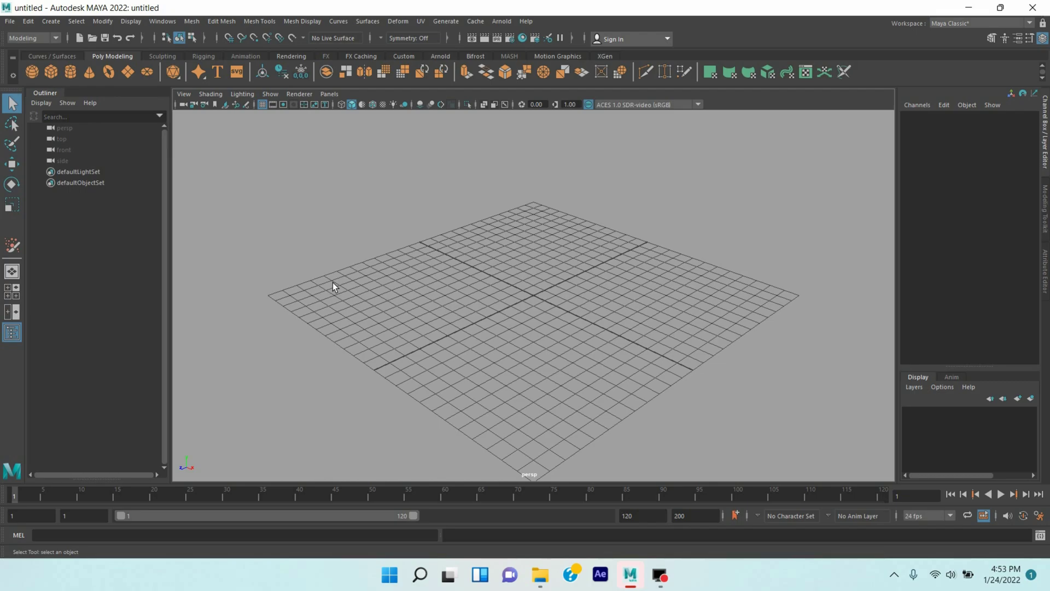
# - Switch to the FX menu set and reset the nParticle Tool to its defaults
pyautogui.click(33, 38)
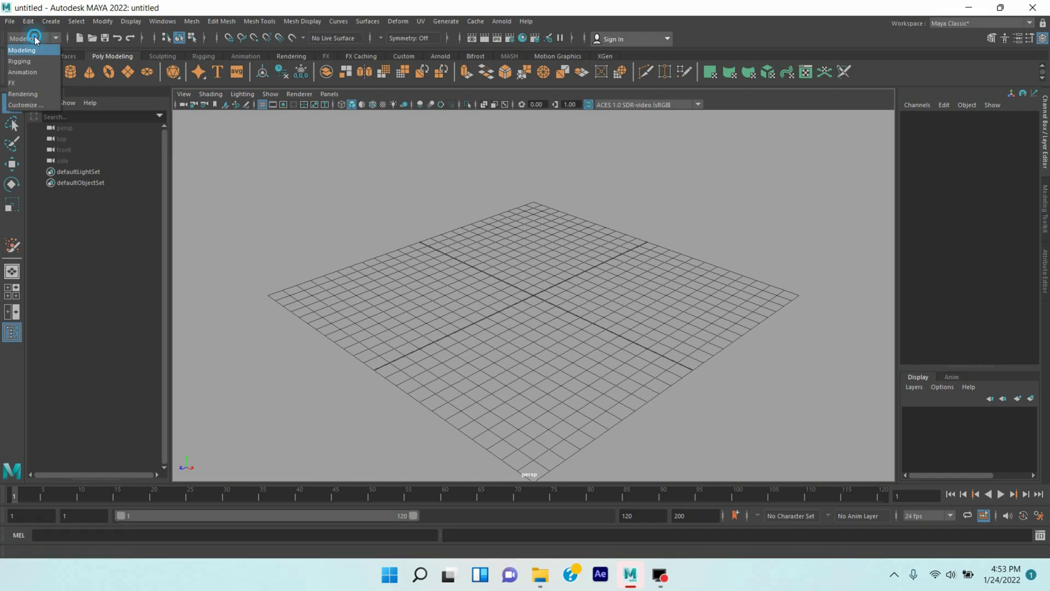
pyautogui.click(34, 83)
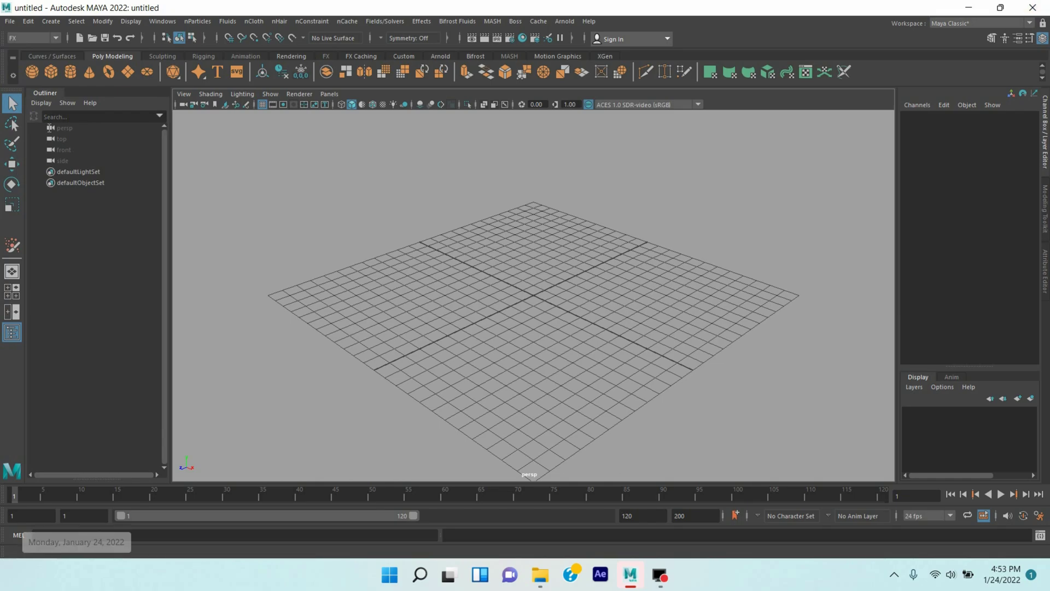
pyautogui.click(198, 20)
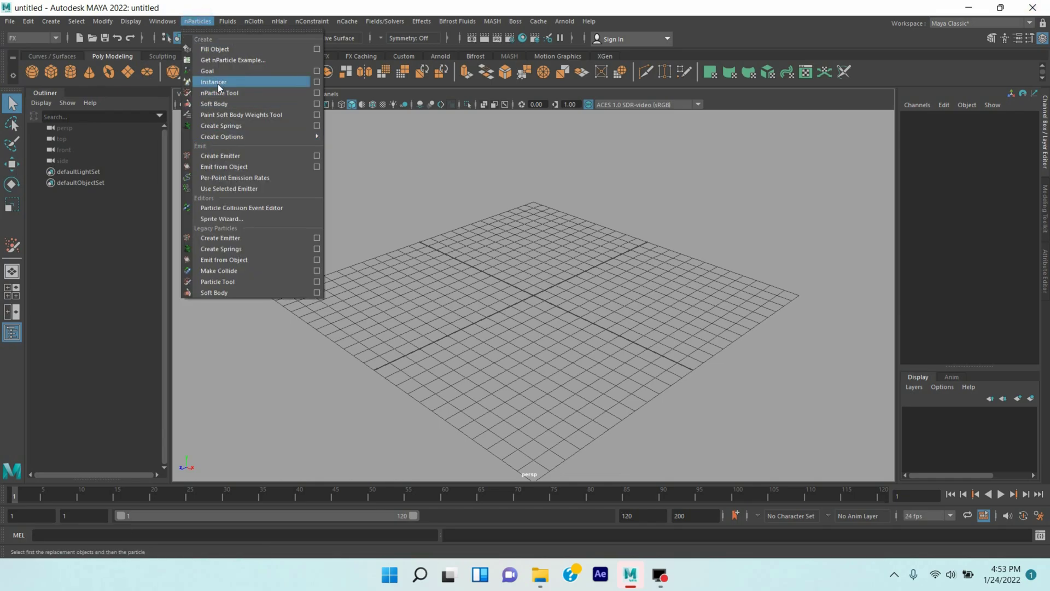
pyautogui.click(317, 93)
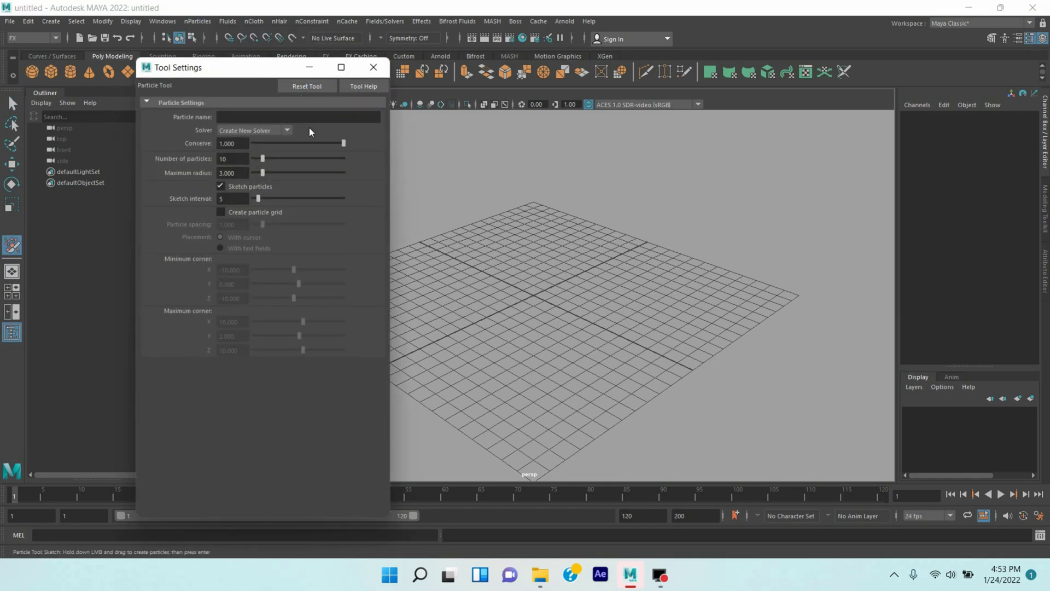
pyautogui.click(300, 87)
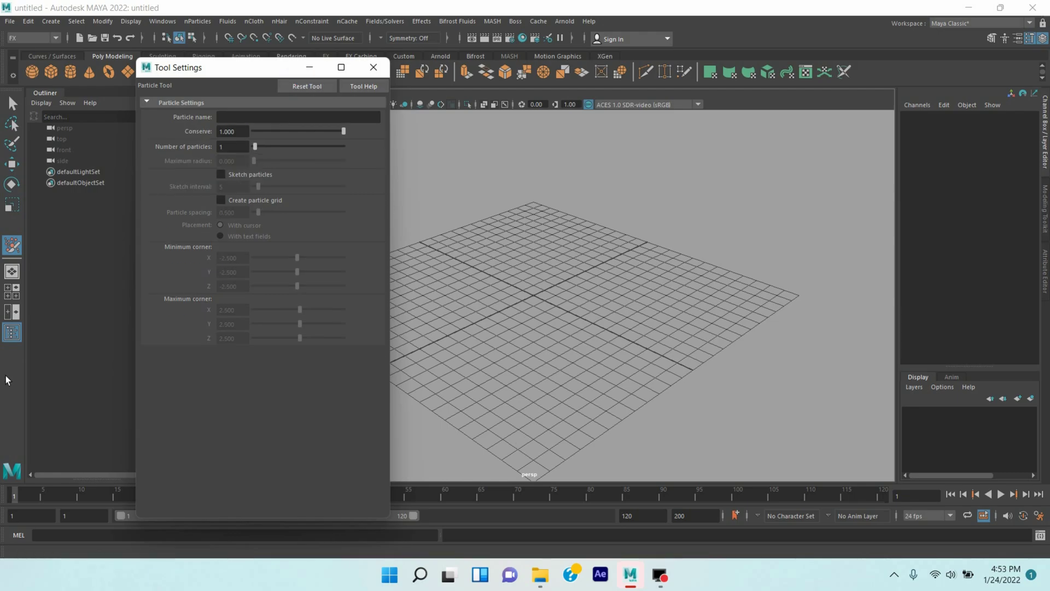
# - Enable Sketch particles with 12 particles per stroke and a maximum radius of 2
pyautogui.click(240, 186)
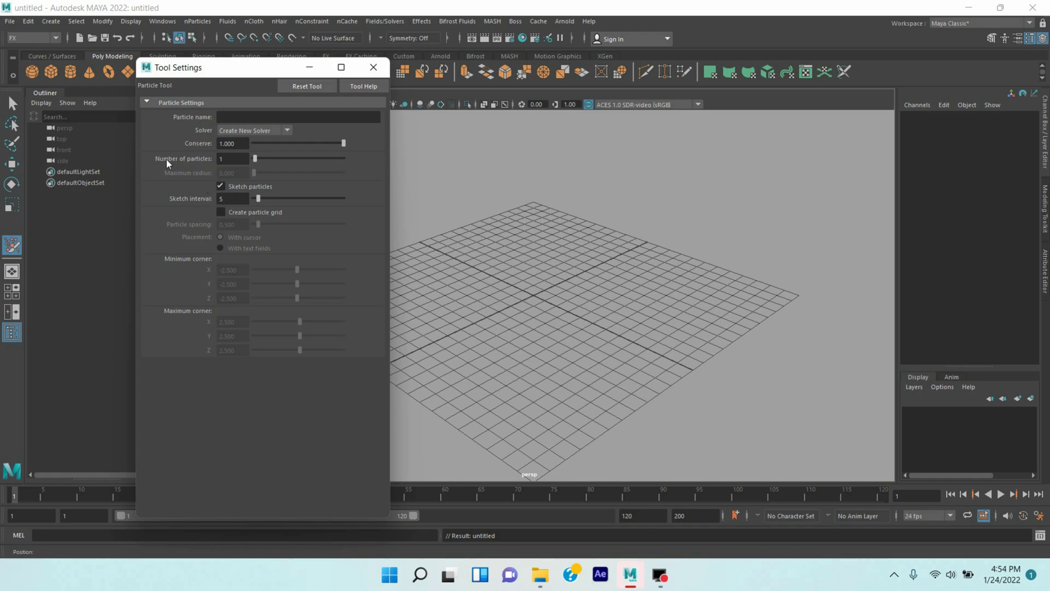
pyautogui.click(240, 164)
pyautogui.write('2')
pyautogui.press('Return')
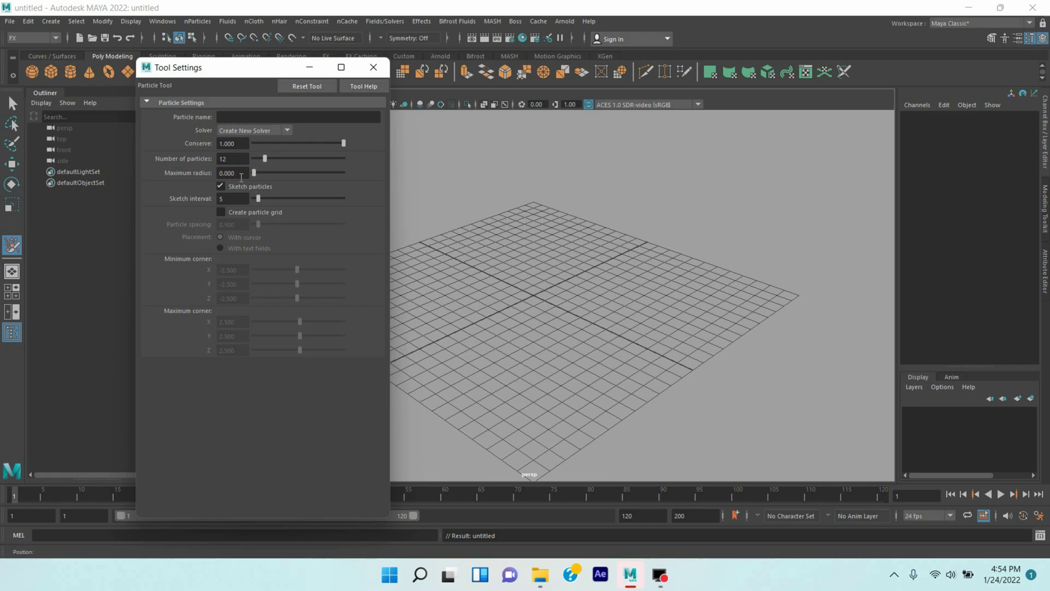
pyautogui.moveTo(241, 173); pyautogui.dragTo(226, 176)
pyautogui.write('2.000')
pyautogui.press('Return')
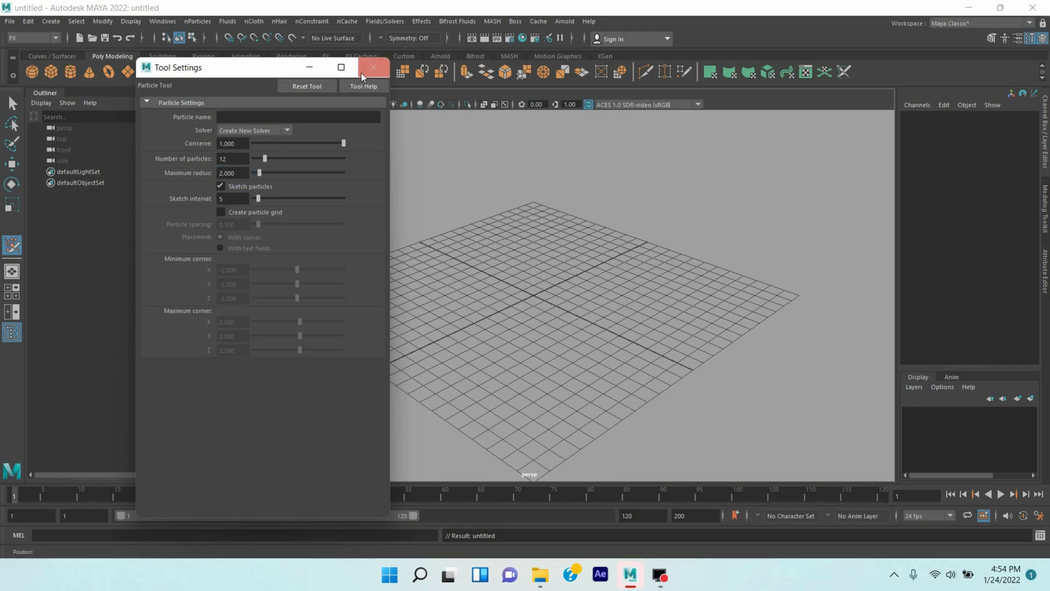
pyautogui.click(374, 68)
# - Sketch a wide particle stroke across the grid, creating nParticle1 with a nucleus solver
pyautogui.click(522, 305)
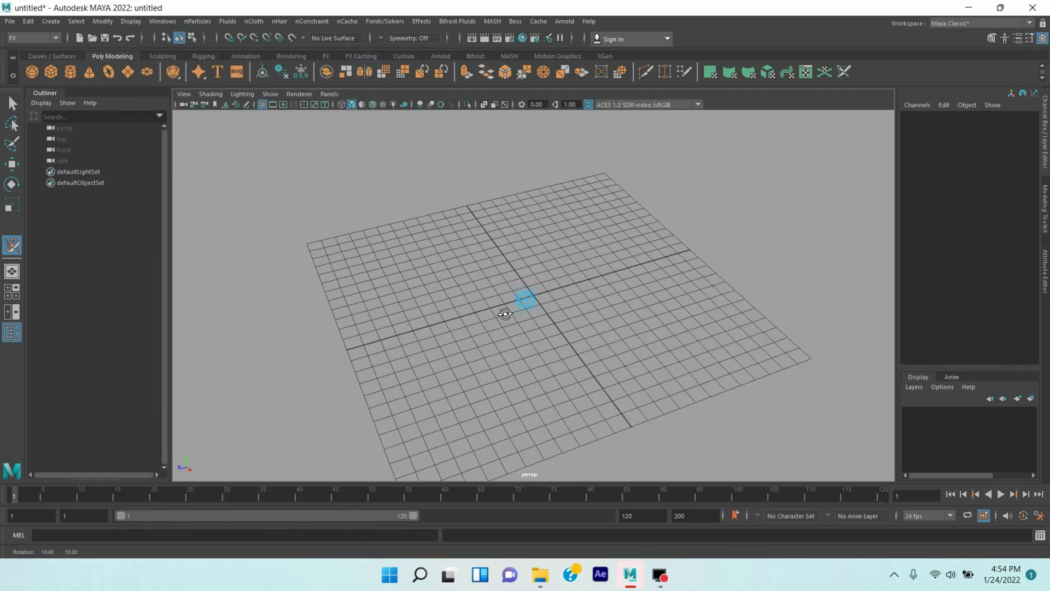
pyautogui.moveTo(522, 304)
pyautogui.keyDown('alt'); pyautogui.mouseDown()
pyautogui.moveTo(506, 308)
pyautogui.moveTo(537, 299)
pyautogui.moveTo(541, 322)
pyautogui.mouseUp(); pyautogui.keyUp('alt')
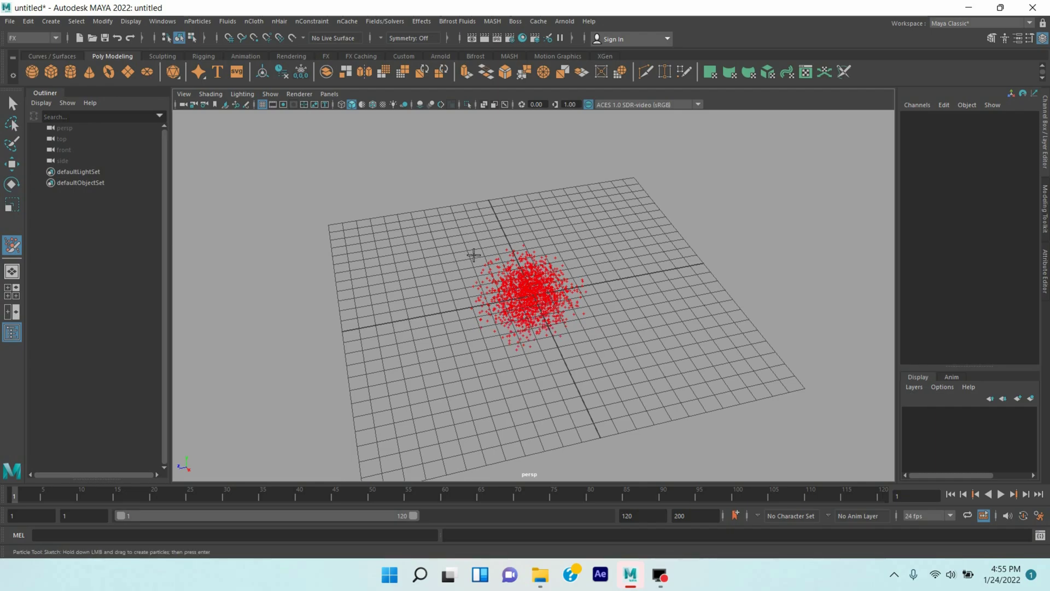
pyautogui.moveTo(477, 225)
pyautogui.mouseDown()
pyautogui.moveTo(492, 215)
pyautogui.moveTo(457, 192)
pyautogui.moveTo(477, 183)
pyautogui.moveTo(685, 338)
pyautogui.moveTo(697, 283)
pyautogui.mouseUp()
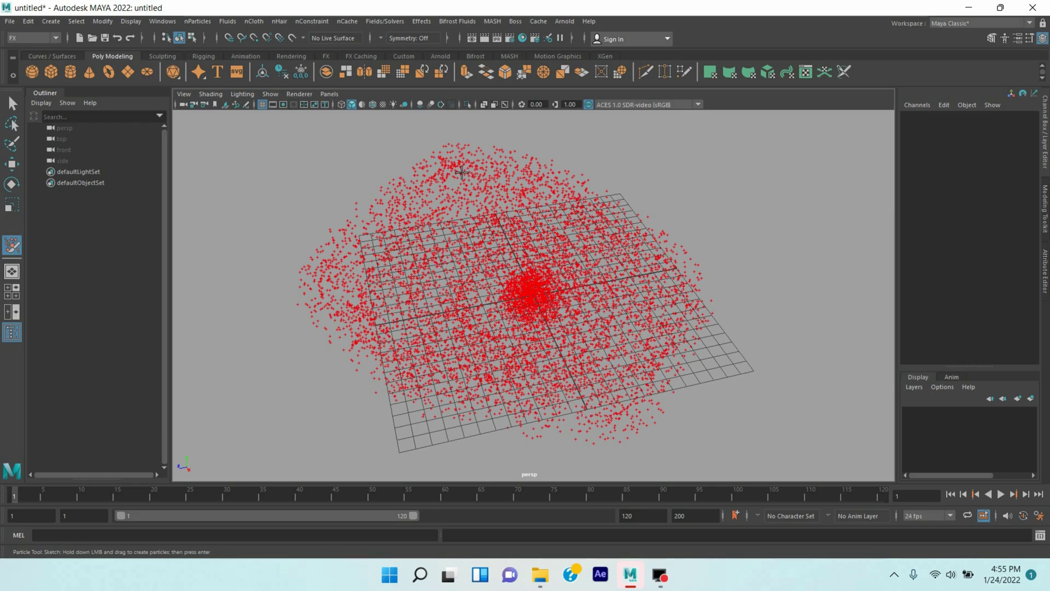
pyautogui.press('Return')
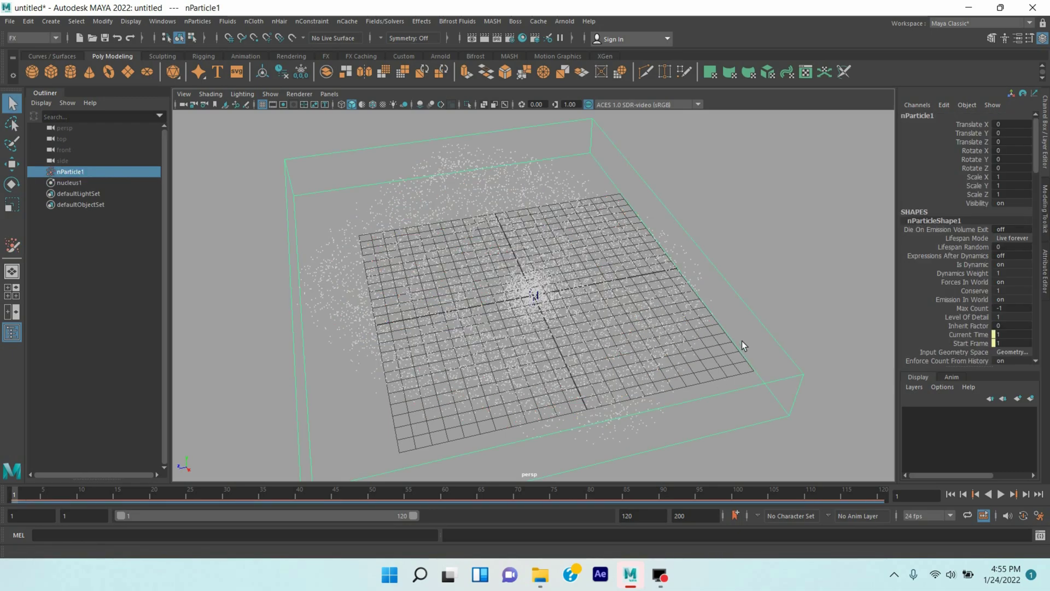
# - Attach vortexField1 to the particles, preview playback, and reselect nParticle1
pyautogui.click(384, 21)
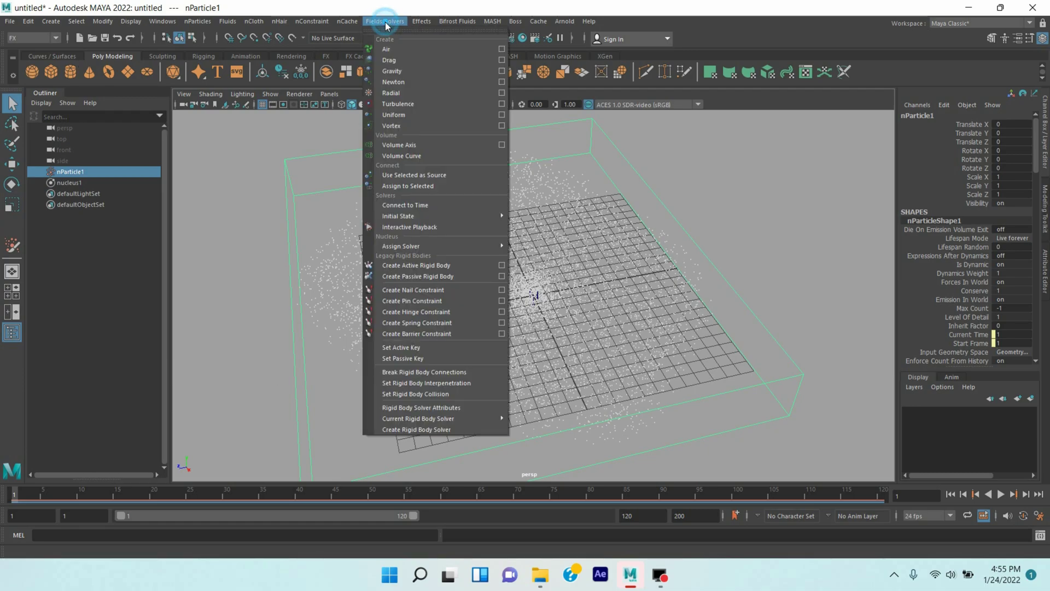
pyautogui.click(410, 129)
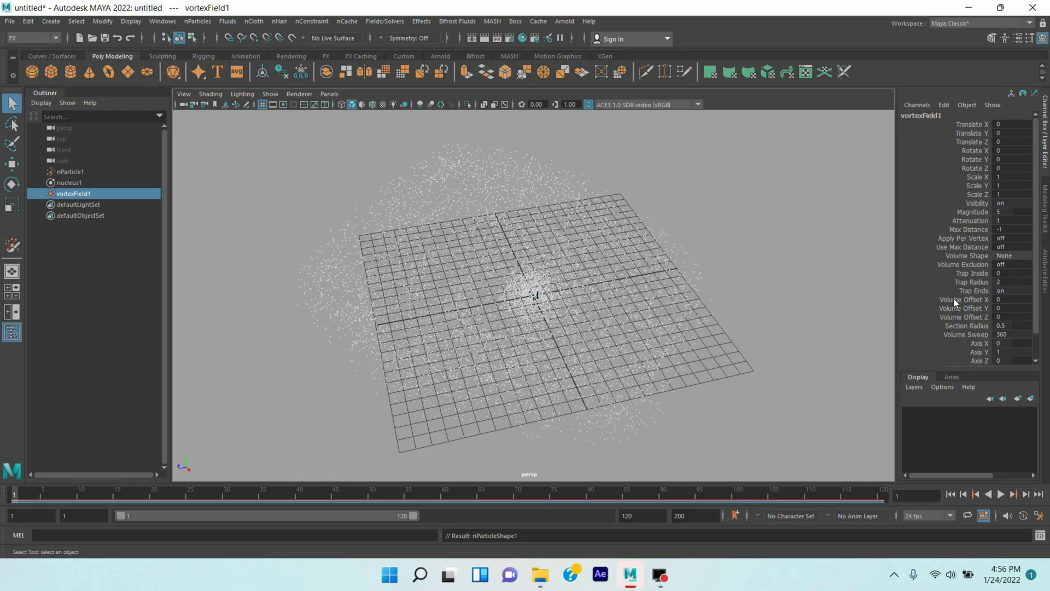
pyautogui.click(1046, 271)
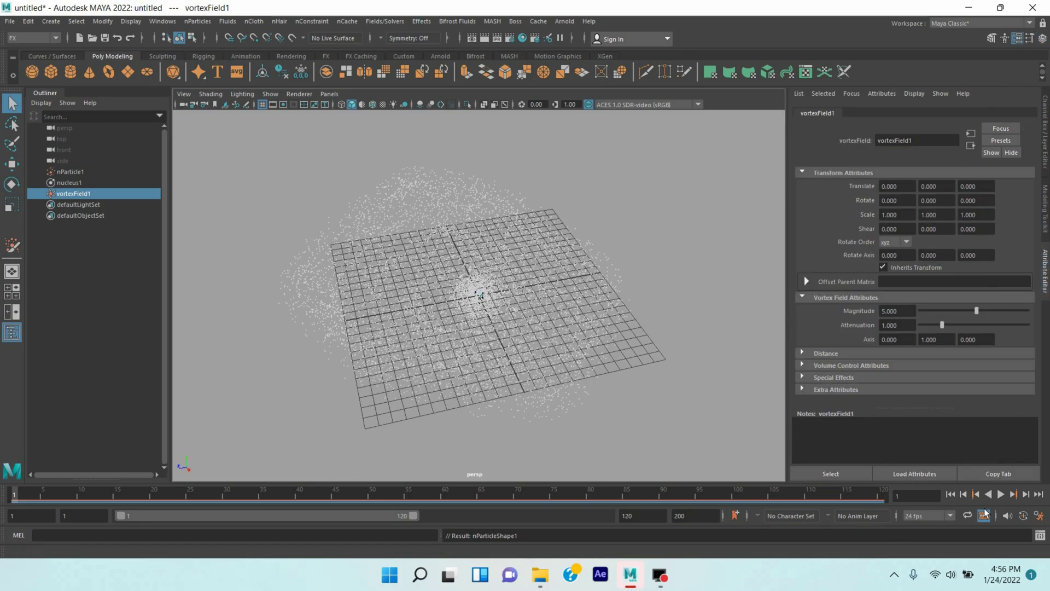
pyautogui.click(1005, 498)
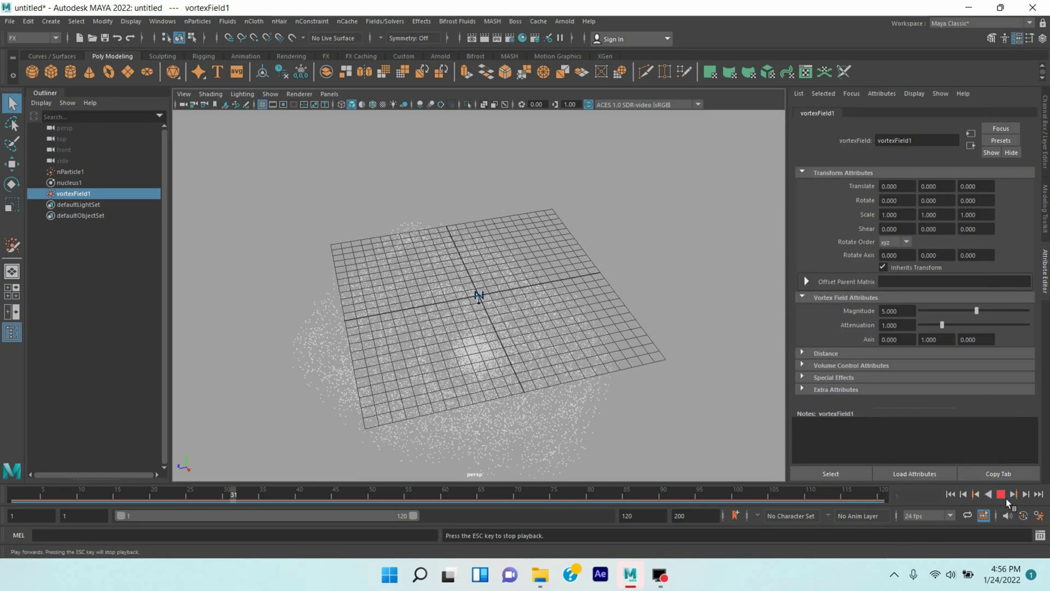
pyautogui.click(1005, 497)
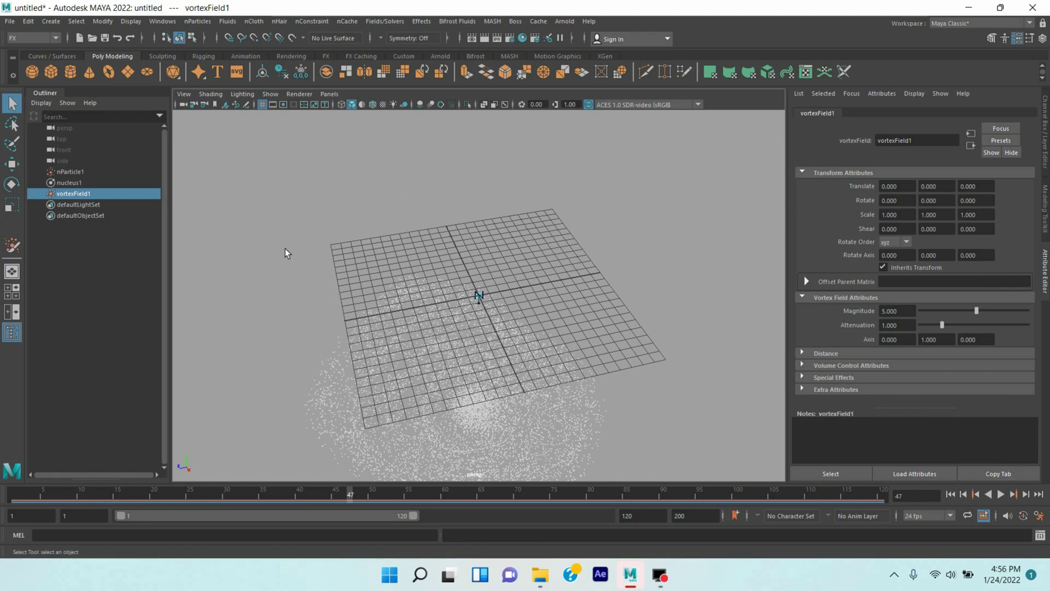
pyautogui.click(88, 172)
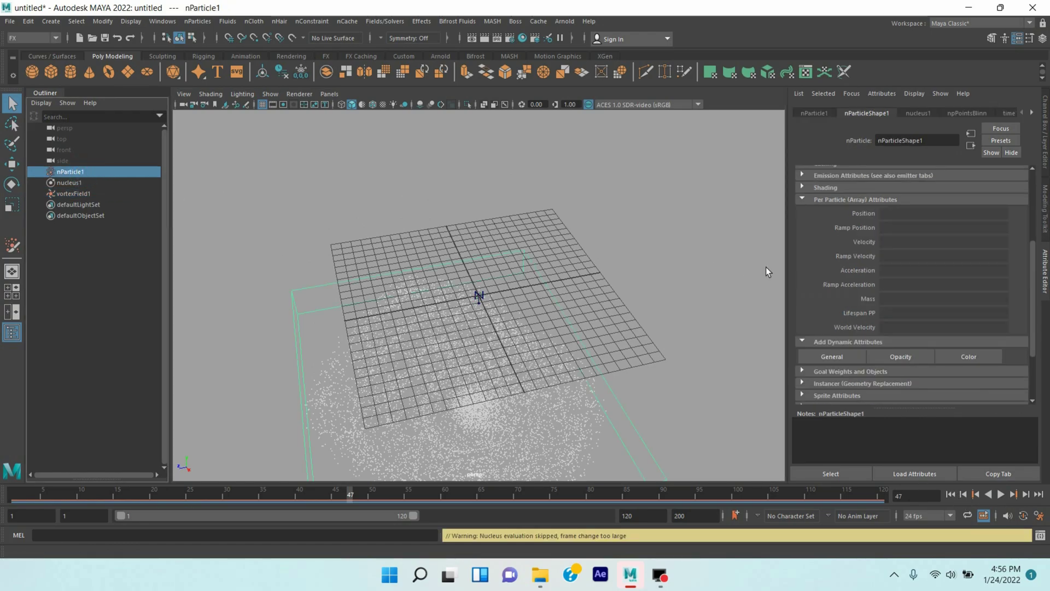
pyautogui.scroll(5, 856, 249)
pyautogui.scroll(1, 855, 254)
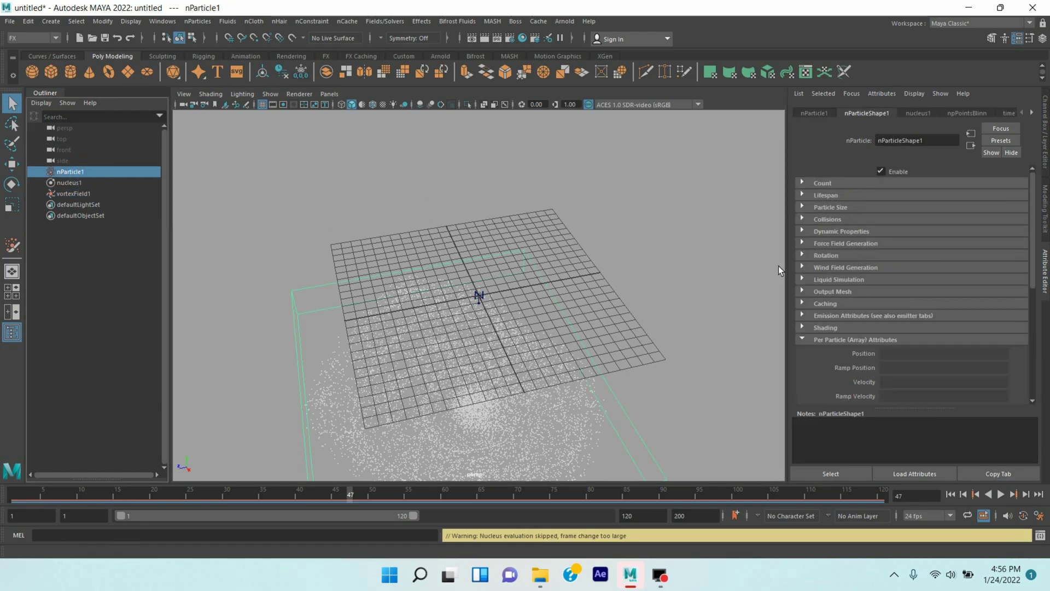
# - Enable Ignore Solver Gravity on nParticle1 and preview the simulation
pyautogui.click(808, 233)
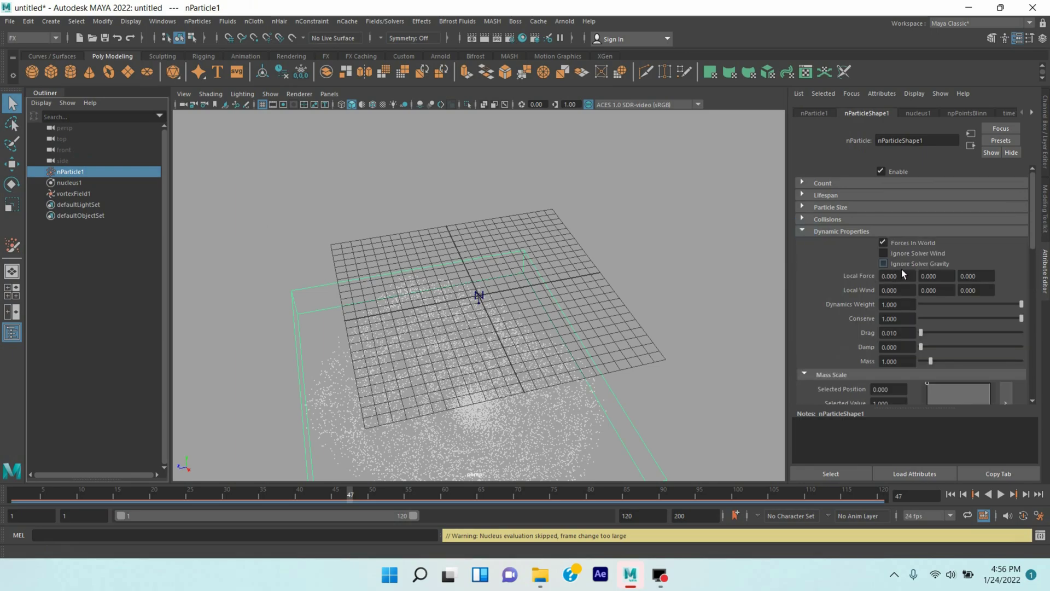
pyautogui.click(884, 264)
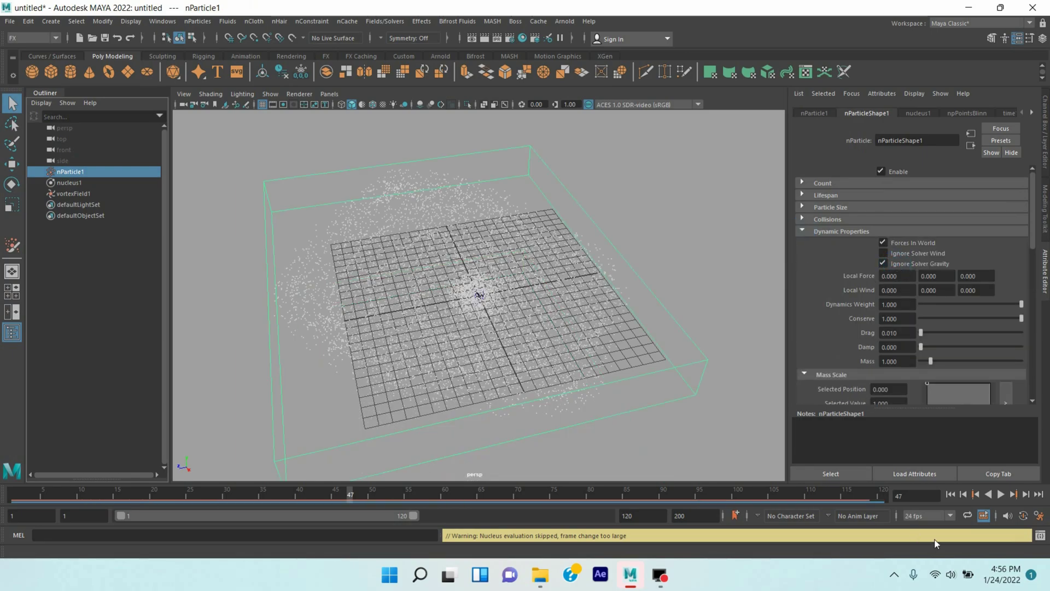
pyautogui.click(1002, 496)
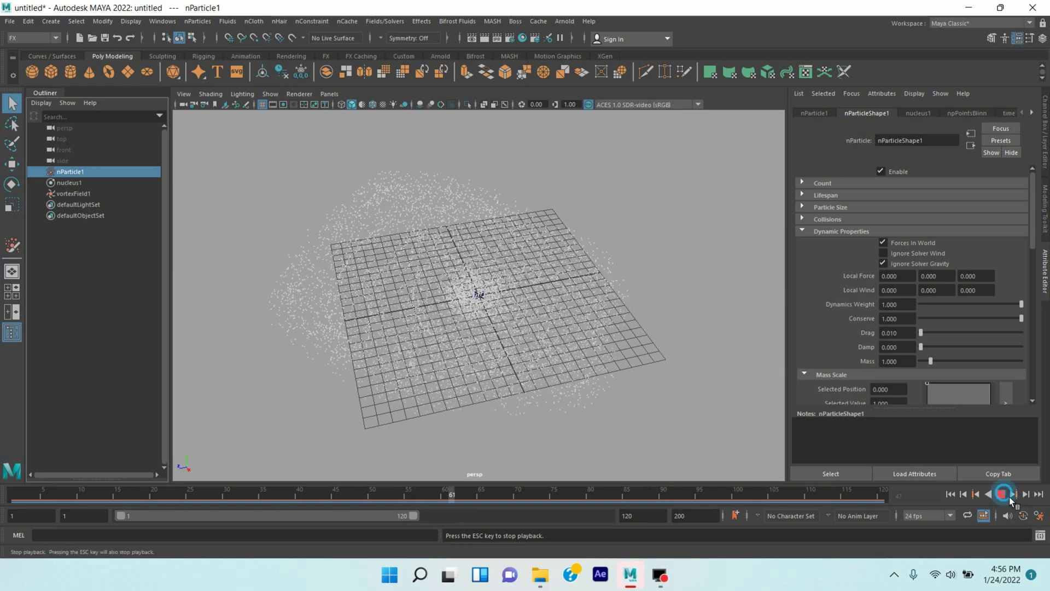
pyautogui.click(1002, 494)
# - Extend the animation end time to 300 frames and play it back
pyautogui.doubleClick(629, 515)
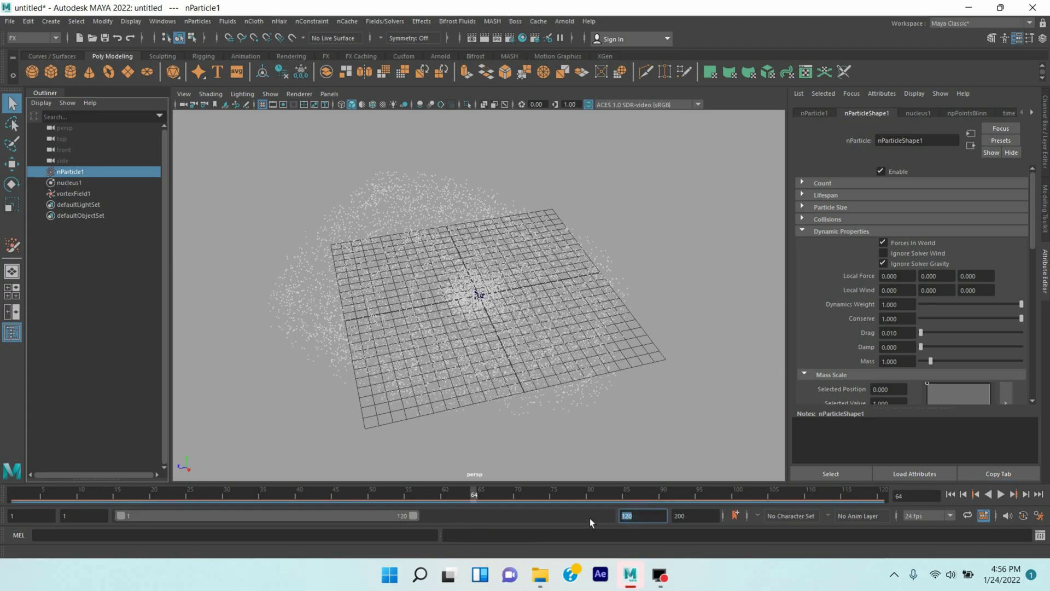
pyautogui.write('300')
pyautogui.press('Return')
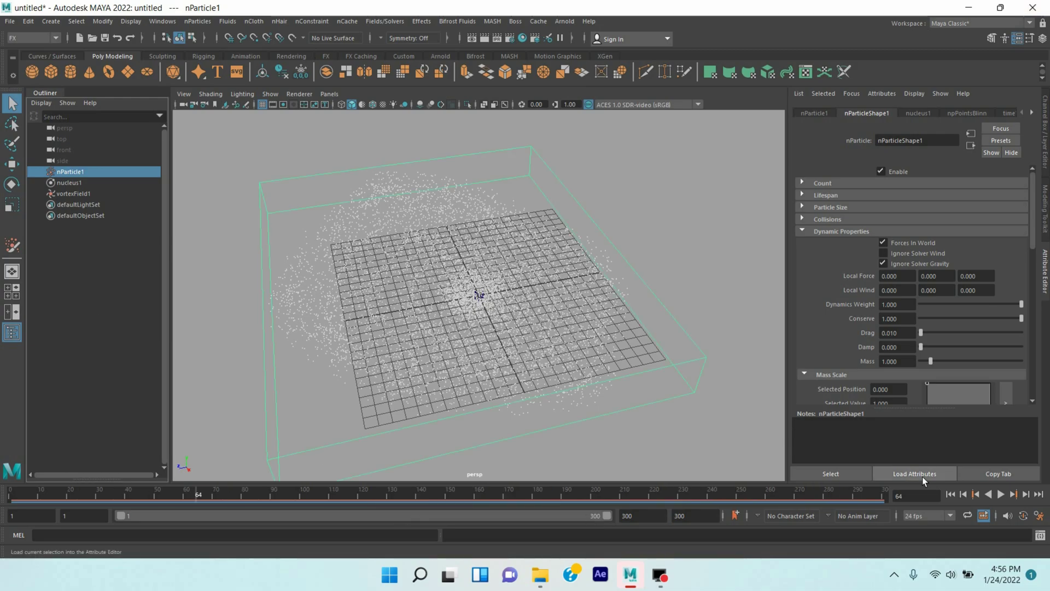
pyautogui.click(1001, 494)
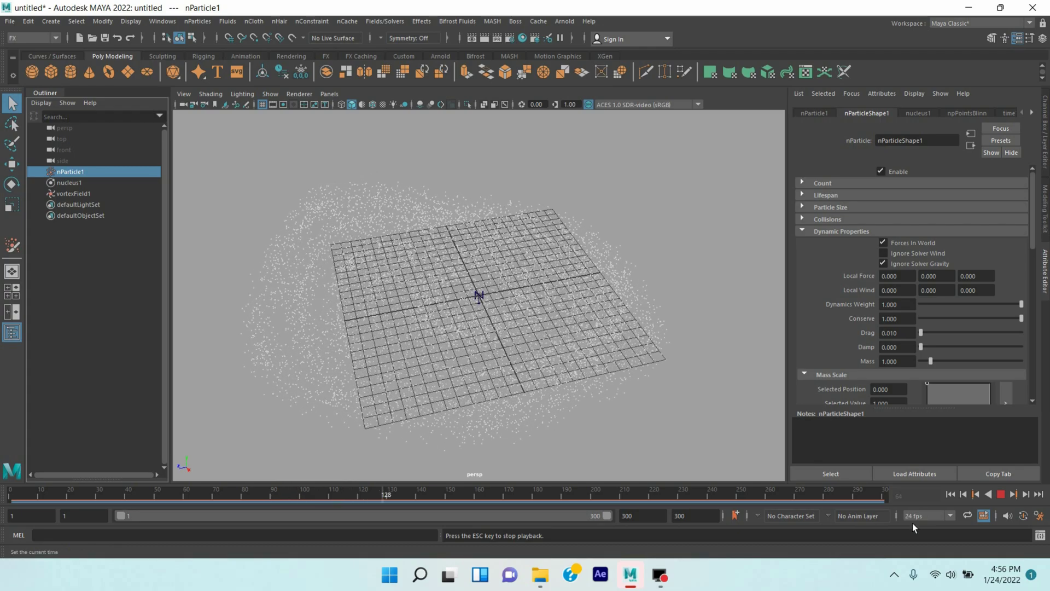
pyautogui.click(1002, 495)
# - Set vortexField1 Magnitude to 30 and preview the stronger vortex
pyautogui.click(73, 193)
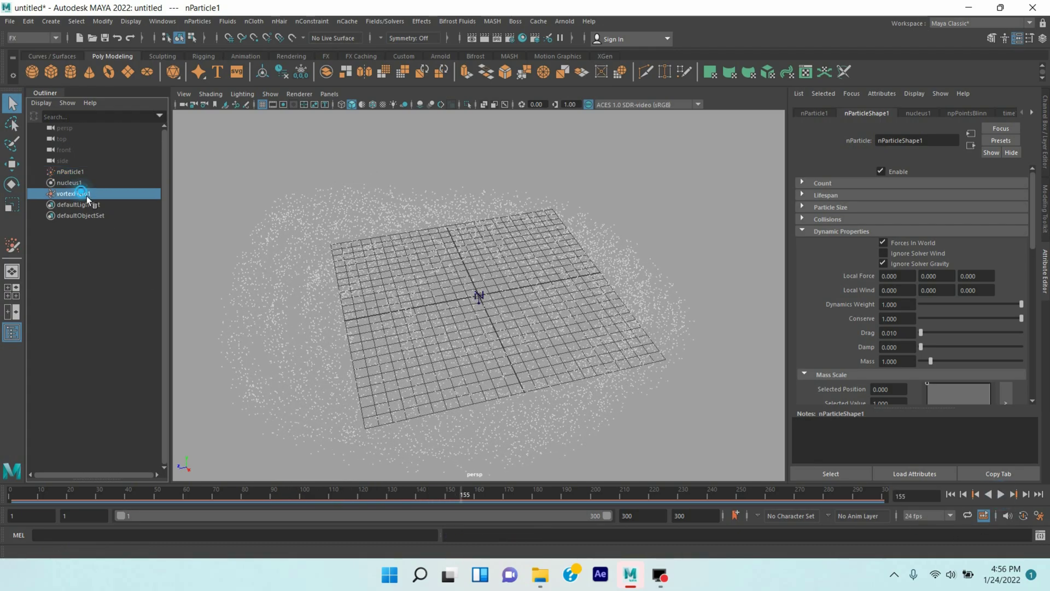
pyautogui.doubleClick(896, 311)
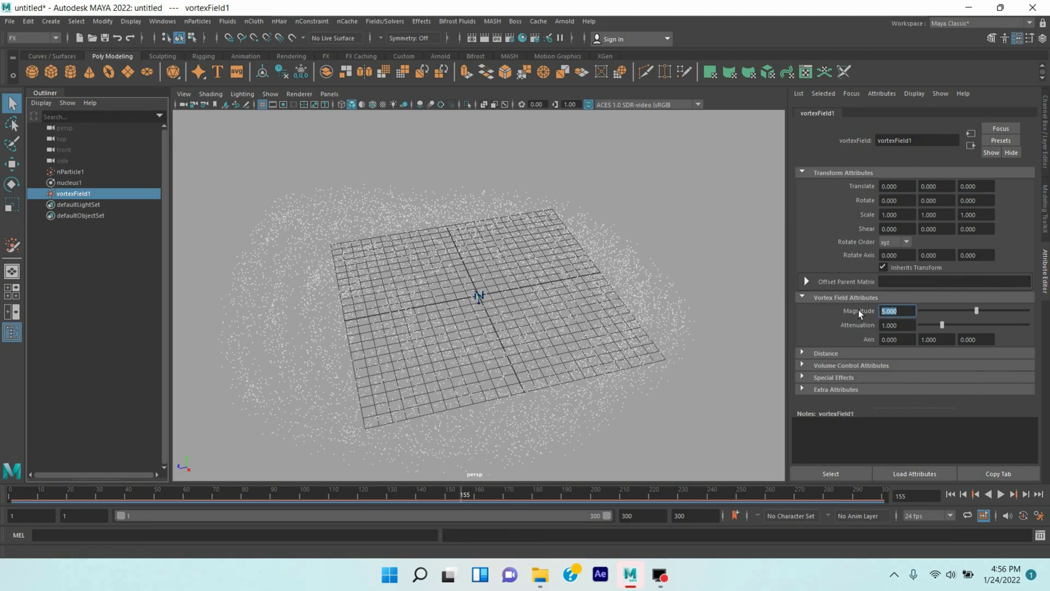
pyautogui.write('30')
pyautogui.press('Return')
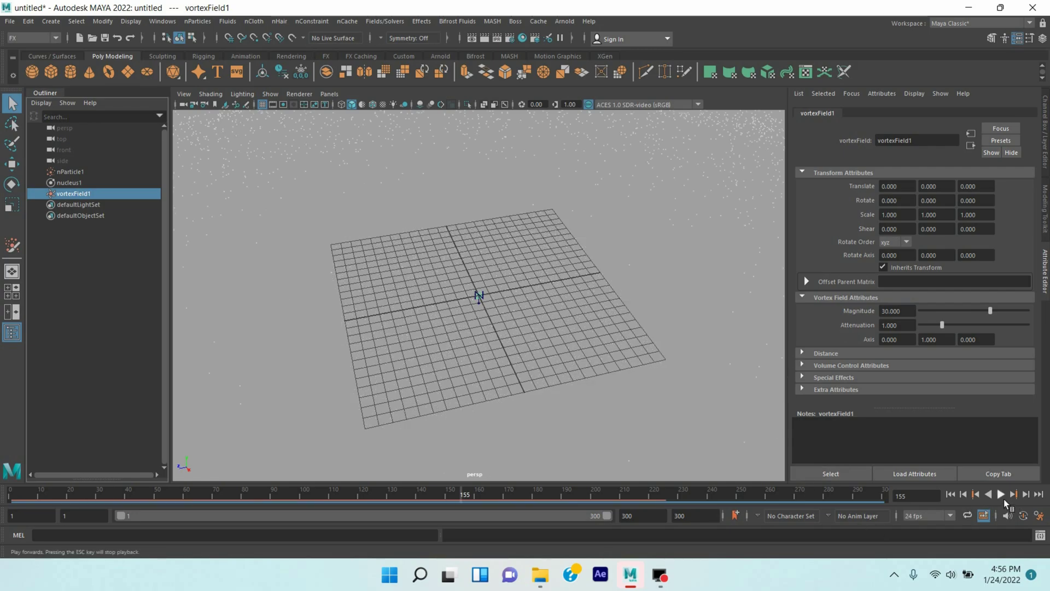
pyautogui.click(999, 494)
pyautogui.scroll(-5, 528, 395)
pyautogui.scroll(-3, 527, 393)
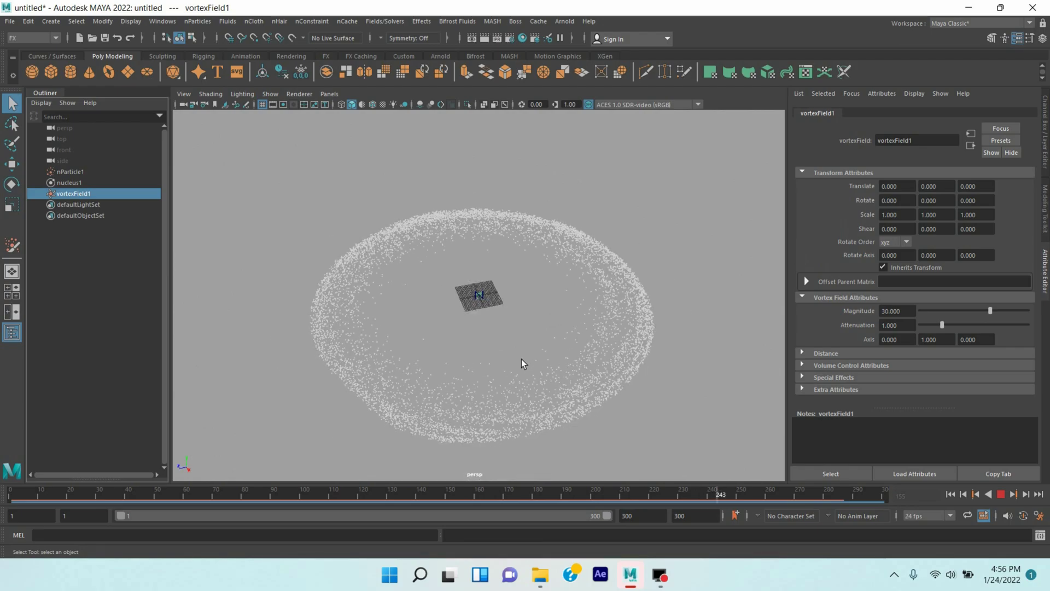
pyautogui.click(1003, 494)
# - Lower the vortex Magnitude to 15 and replay the simulation
pyautogui.doubleClick(910, 312)
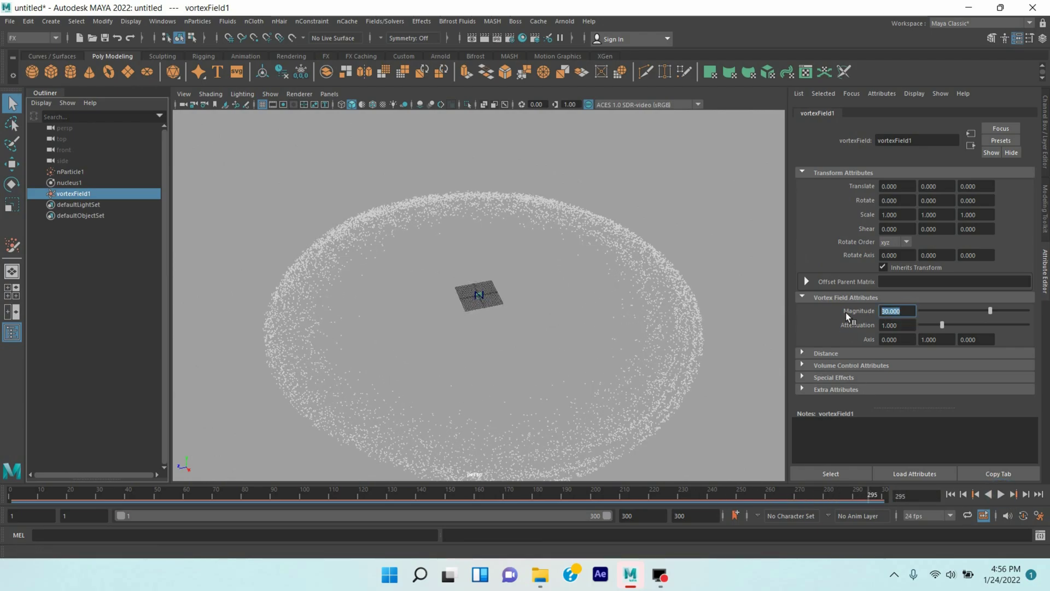
pyautogui.write('15')
pyautogui.press('Return')
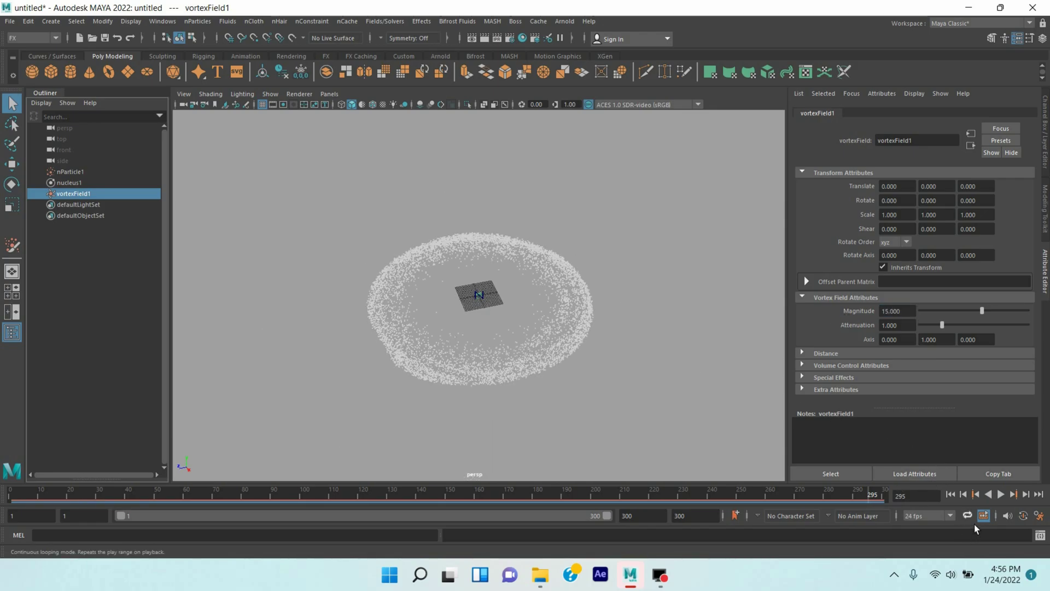
pyautogui.click(1004, 496)
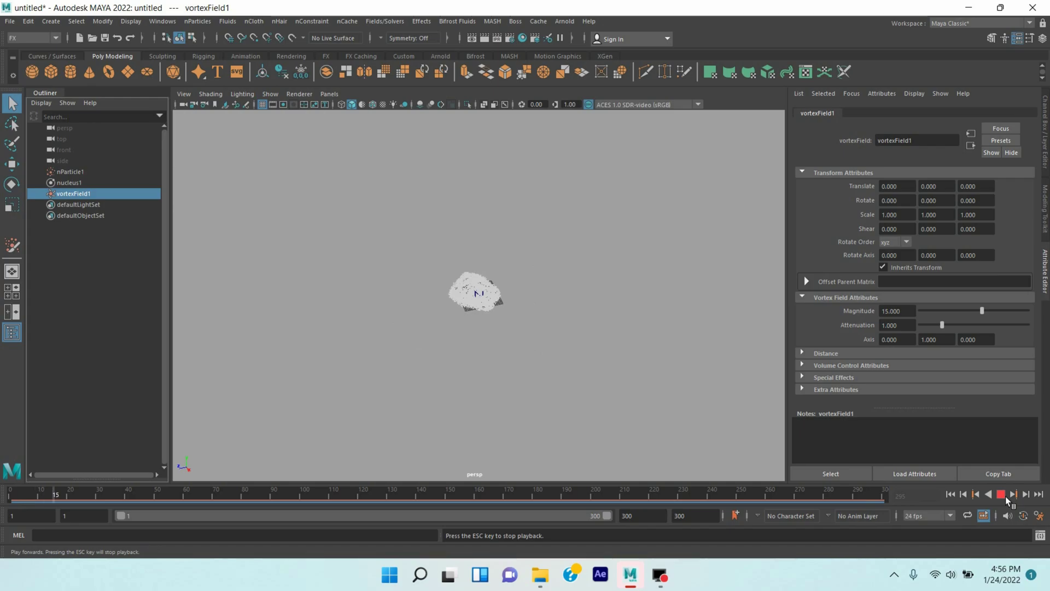
pyautogui.scroll(3, 497, 348)
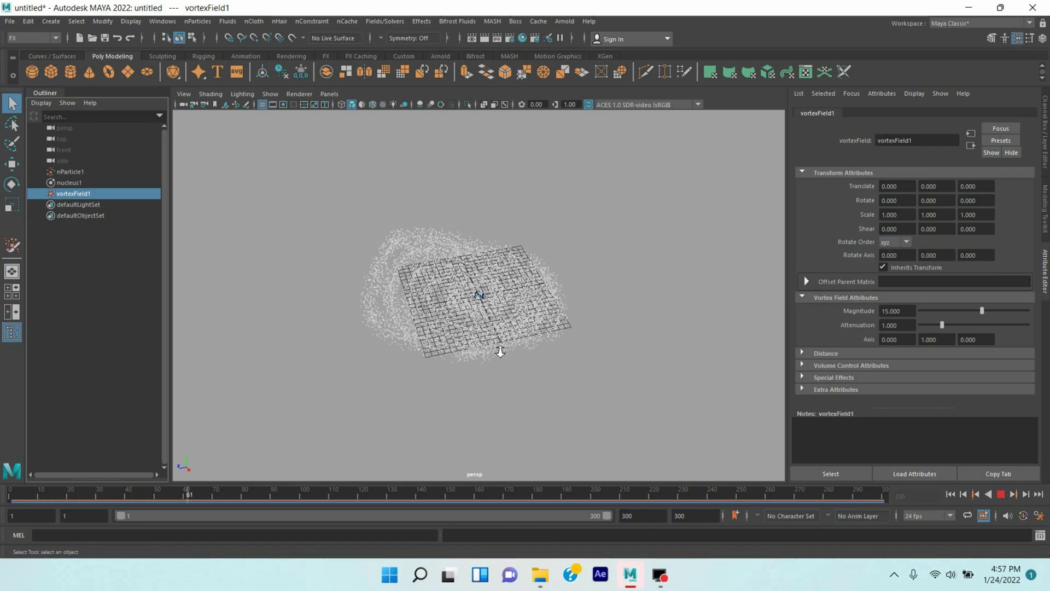
pyautogui.scroll(3, 497, 347)
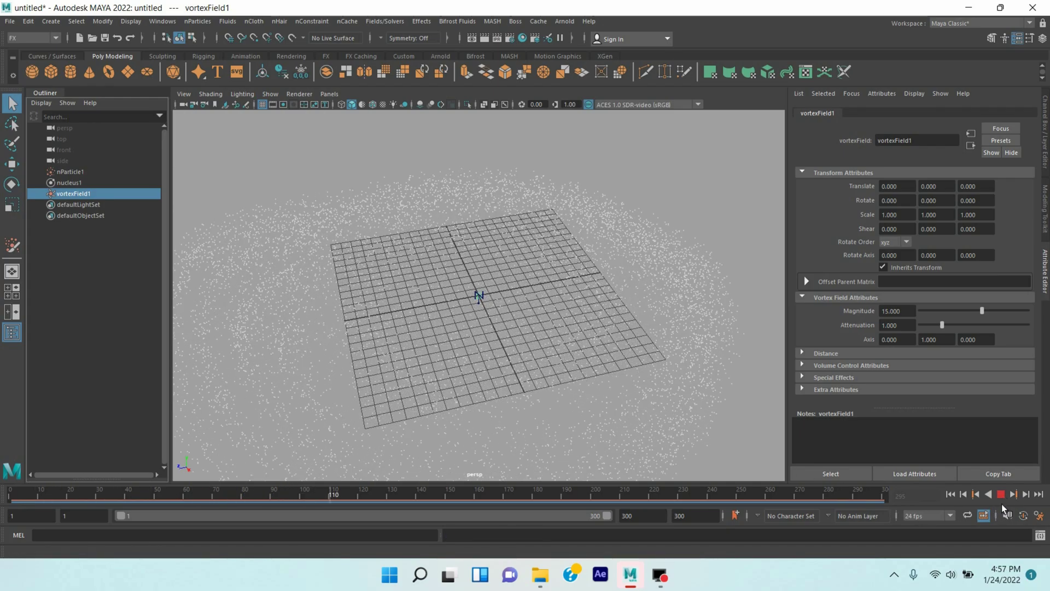
pyautogui.press('Escape')
pyautogui.scroll(-3, 434, 288)
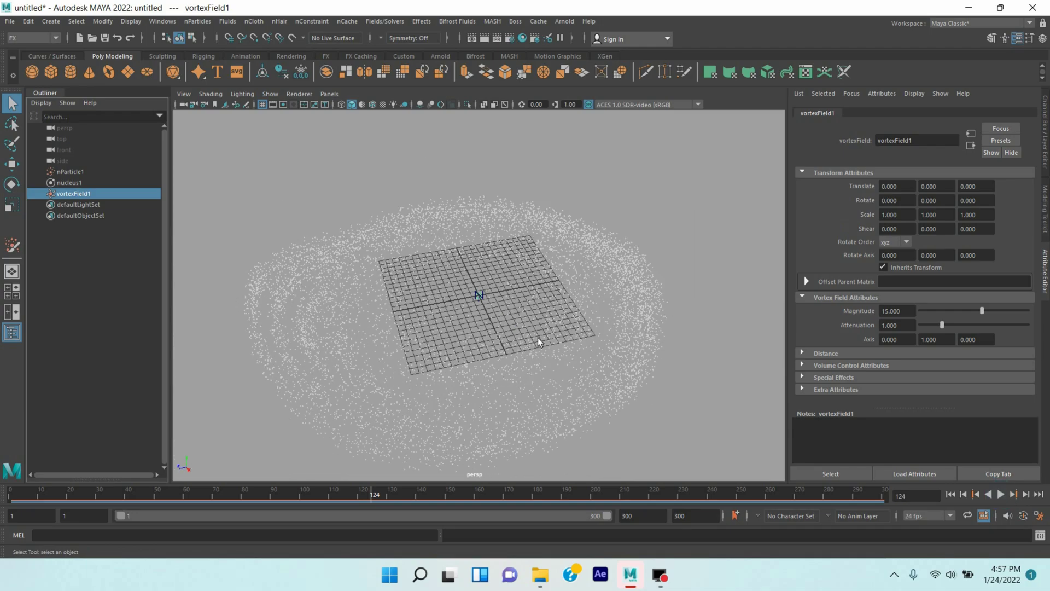
# - Try a vortex axis X value of 1 and preview the result
pyautogui.click(894, 339)
pyautogui.write('1')
pyautogui.press('Tab')
pyautogui.write('0')
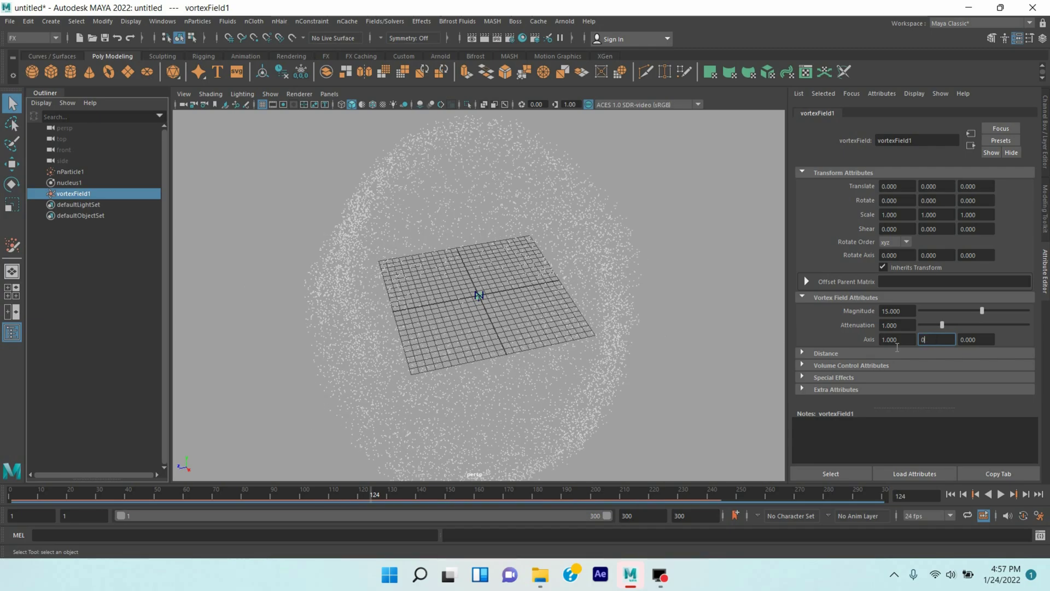
pyautogui.click(1002, 494)
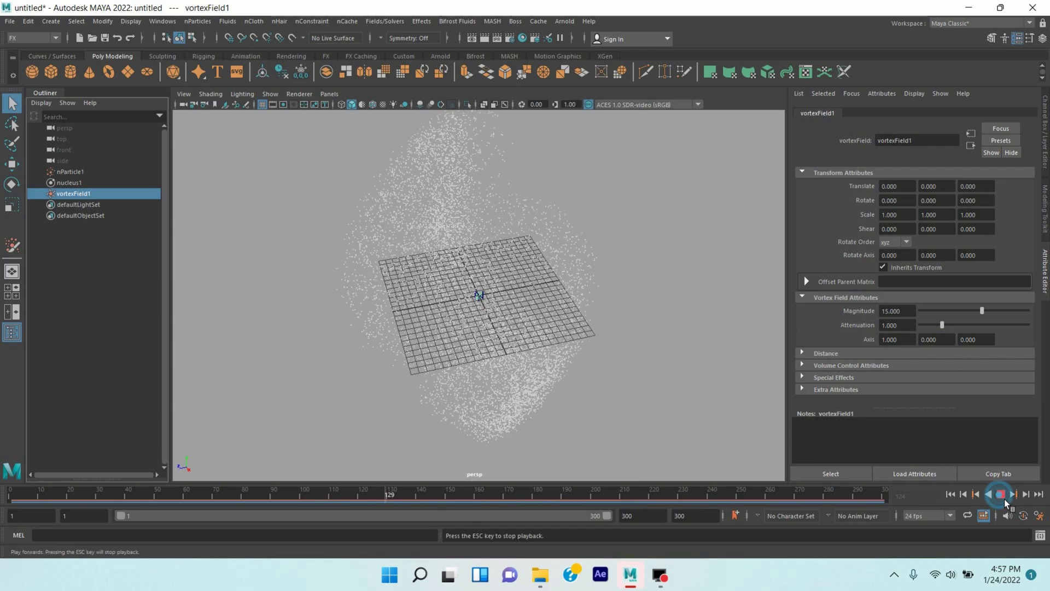
pyautogui.click(1004, 498)
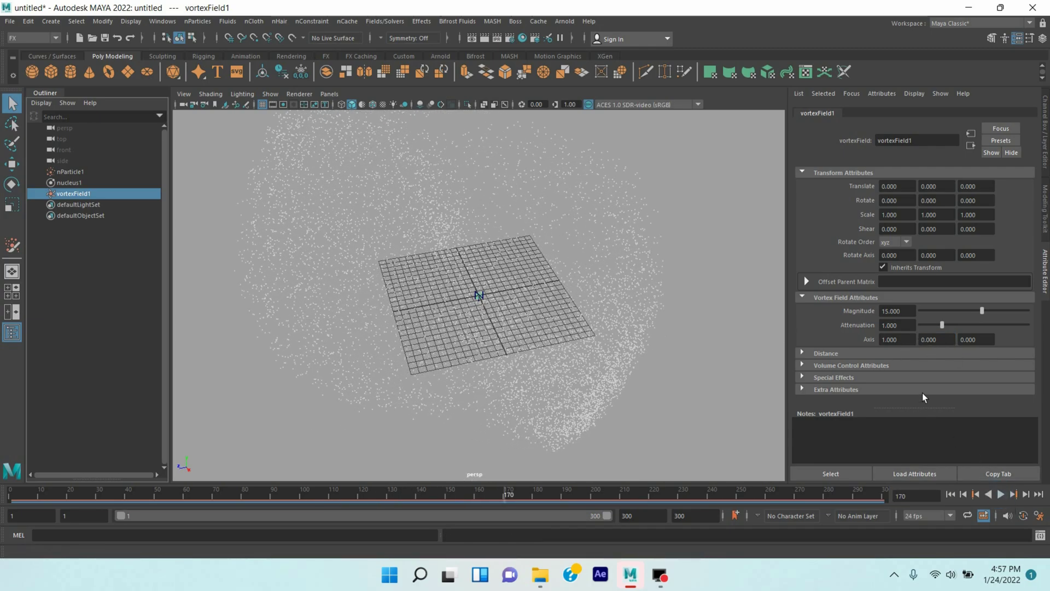
# - Flip the vortex axis X value to -1 and replay the simulation
pyautogui.click(886, 340)
pyautogui.write('-')
pyautogui.press('Return')
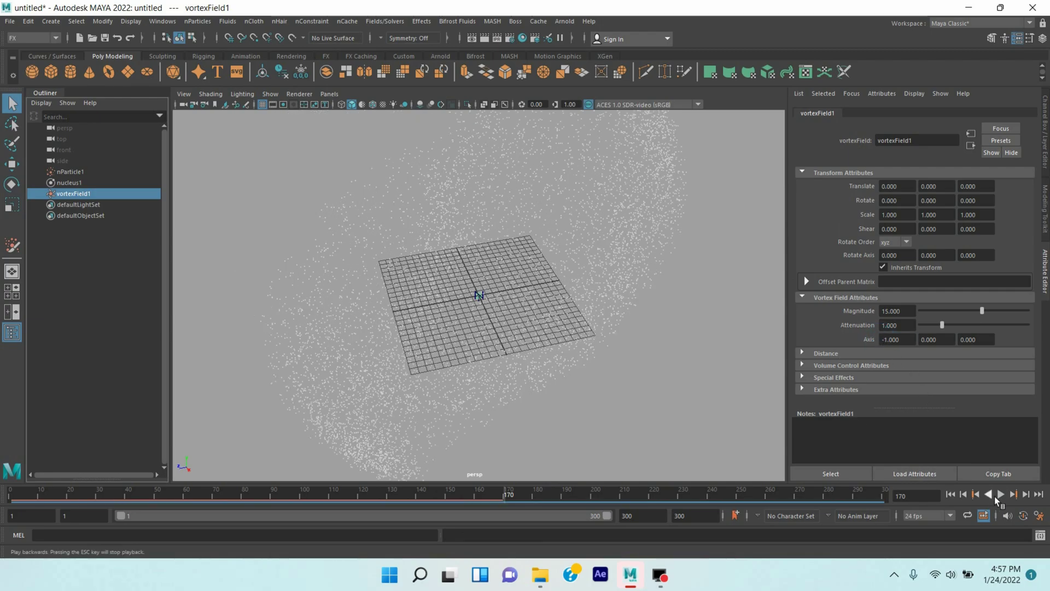
pyautogui.click(1000, 494)
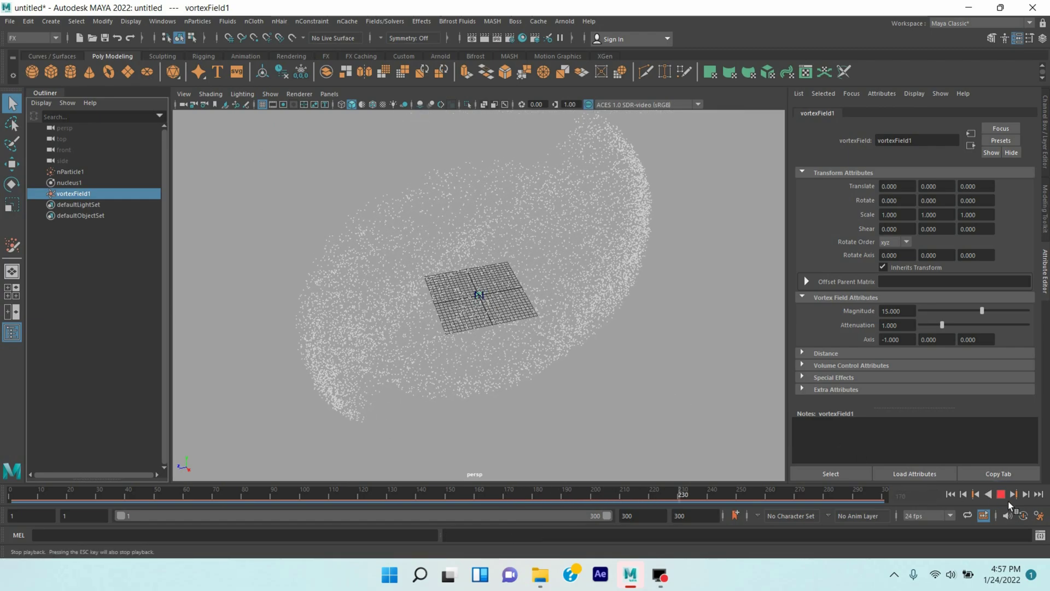
pyautogui.press('Escape')
# - Set the vortex axis to 0, -1, 0, replay, and select nParticle1
pyautogui.click(897, 339)
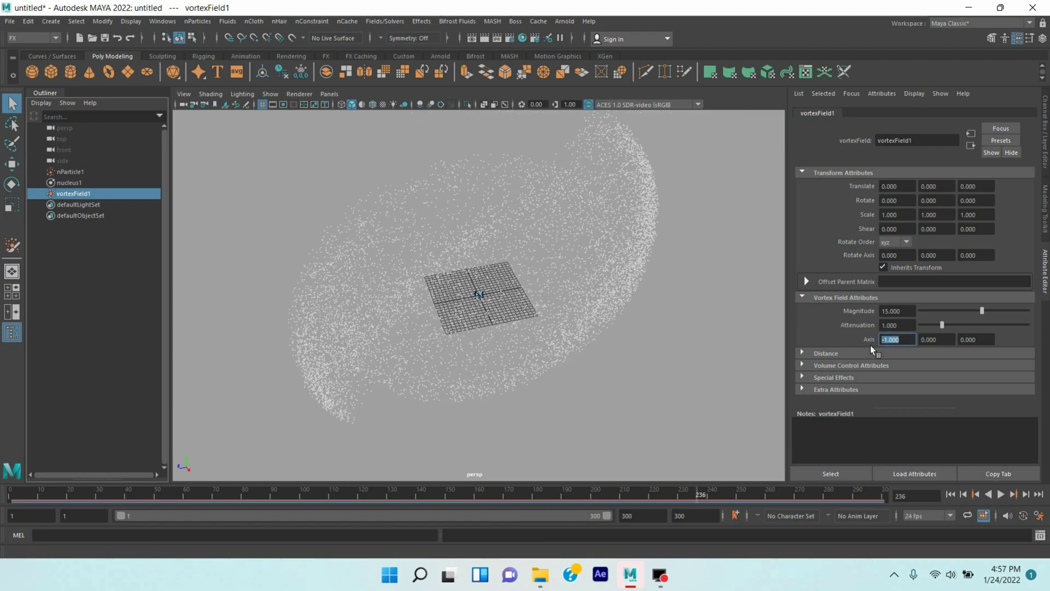
pyautogui.write('0')
pyautogui.press('Tab')
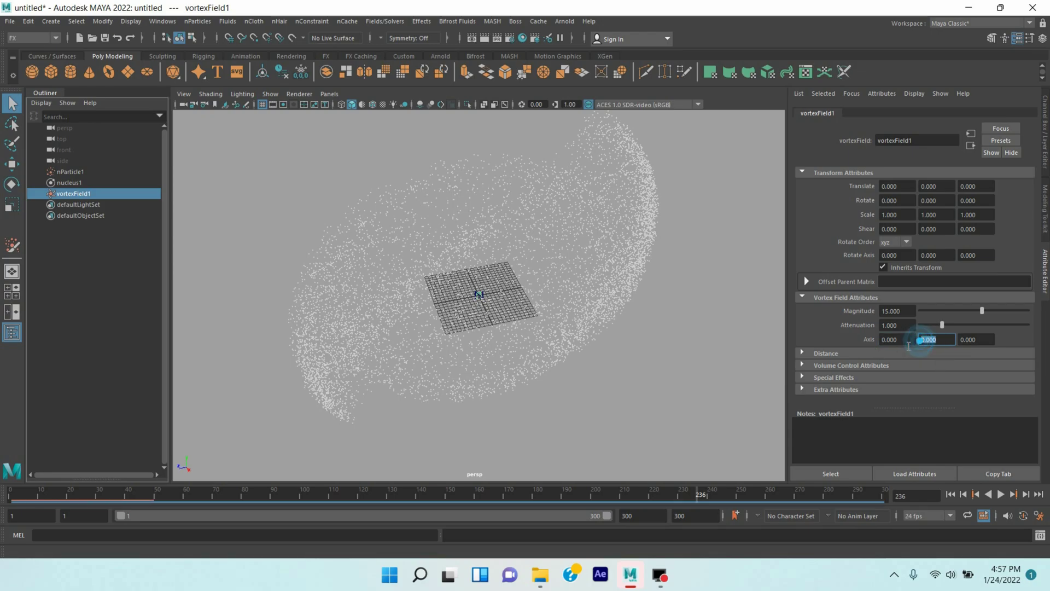
pyautogui.write('-1')
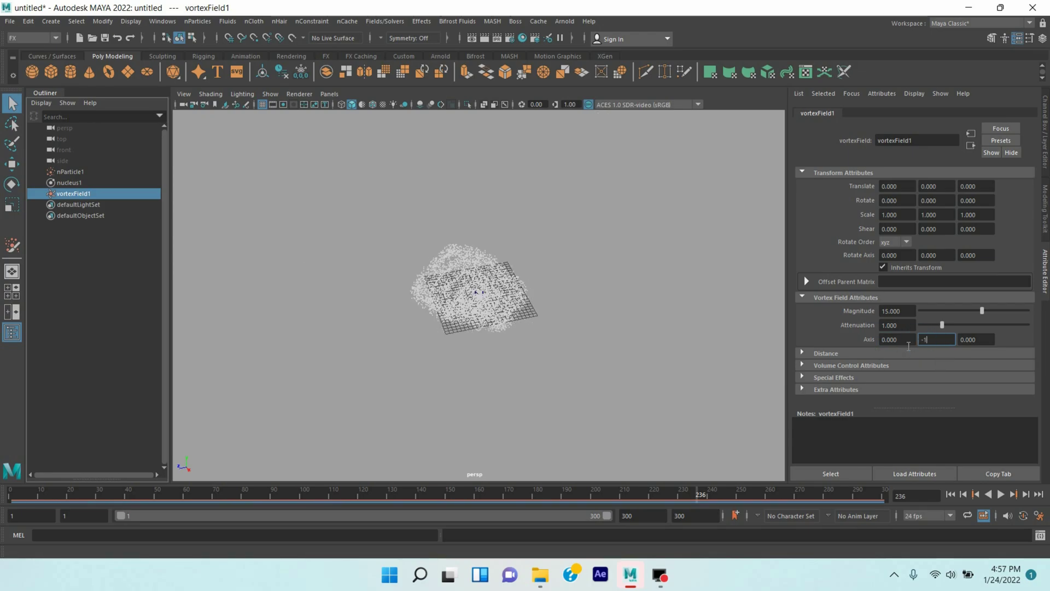
pyautogui.press('Return')
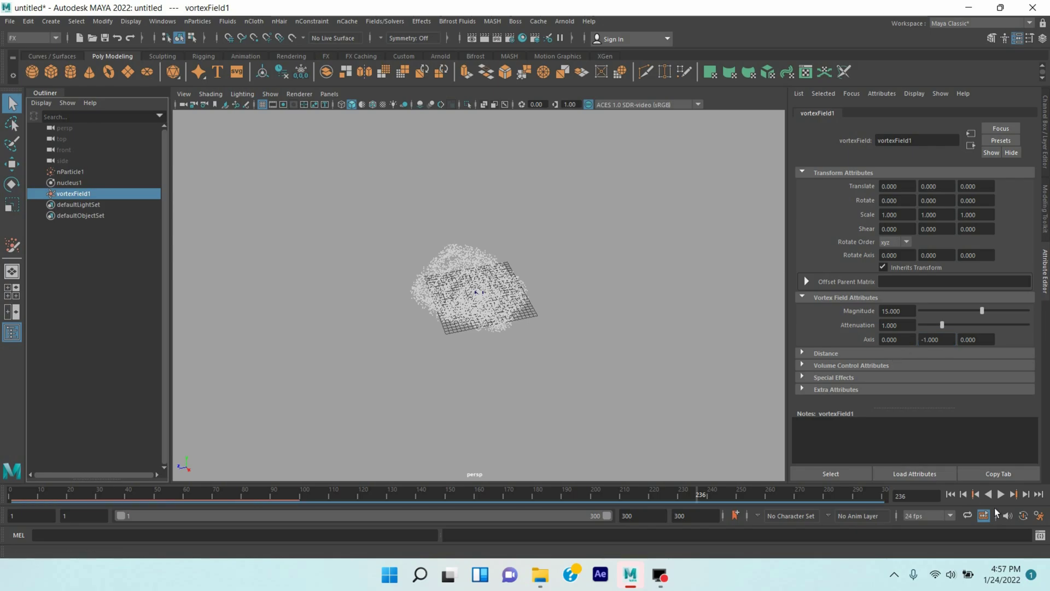
pyautogui.click(1002, 495)
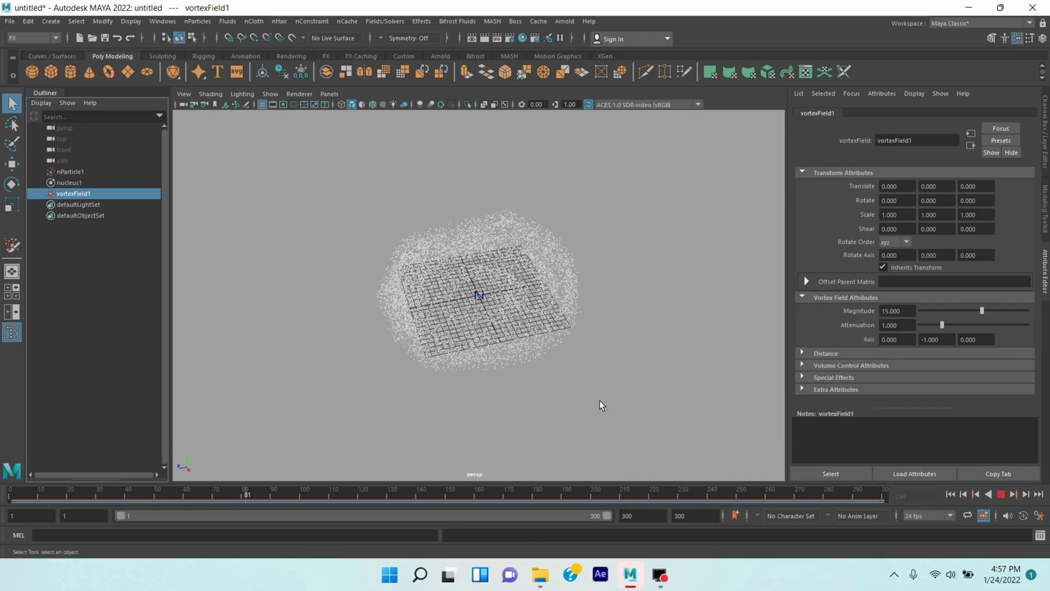
pyautogui.press('Escape')
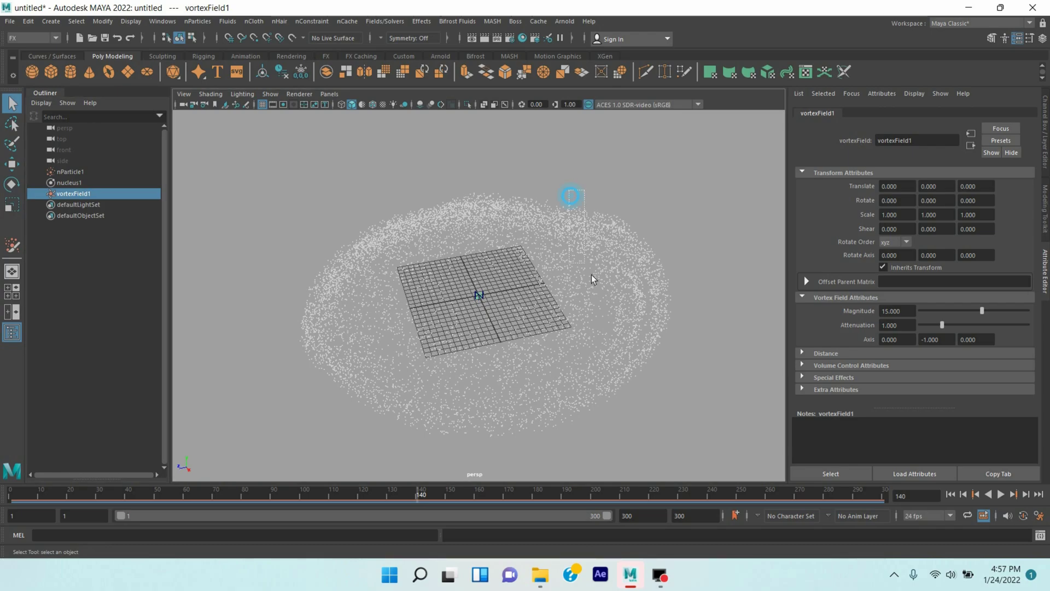
pyautogui.click(603, 311)
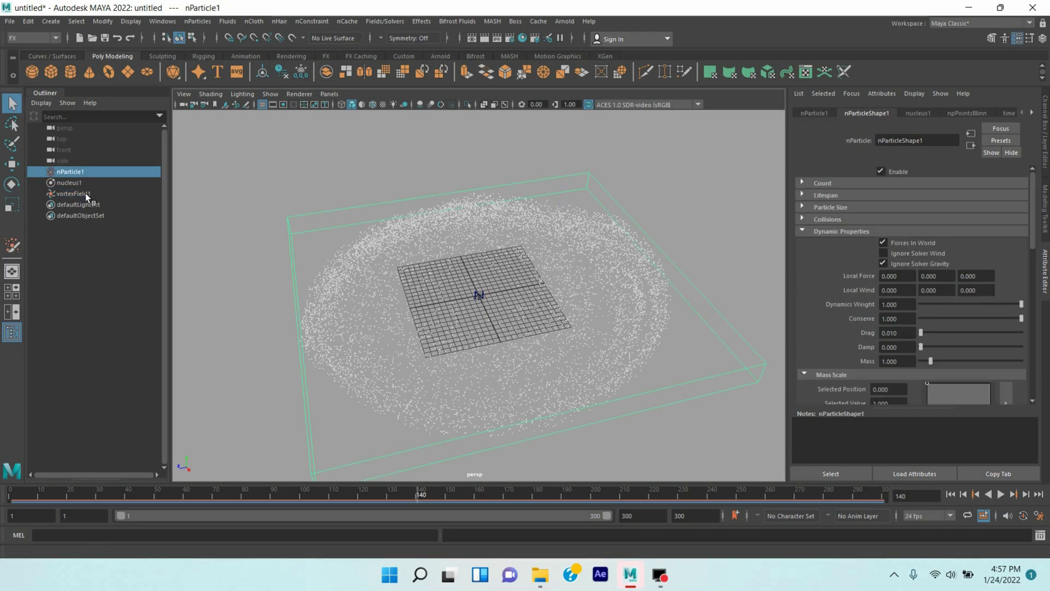
# - Collapse the Dynamic Properties, per-particle and Add Dynamic Attributes sections
pyautogui.click(802, 230)
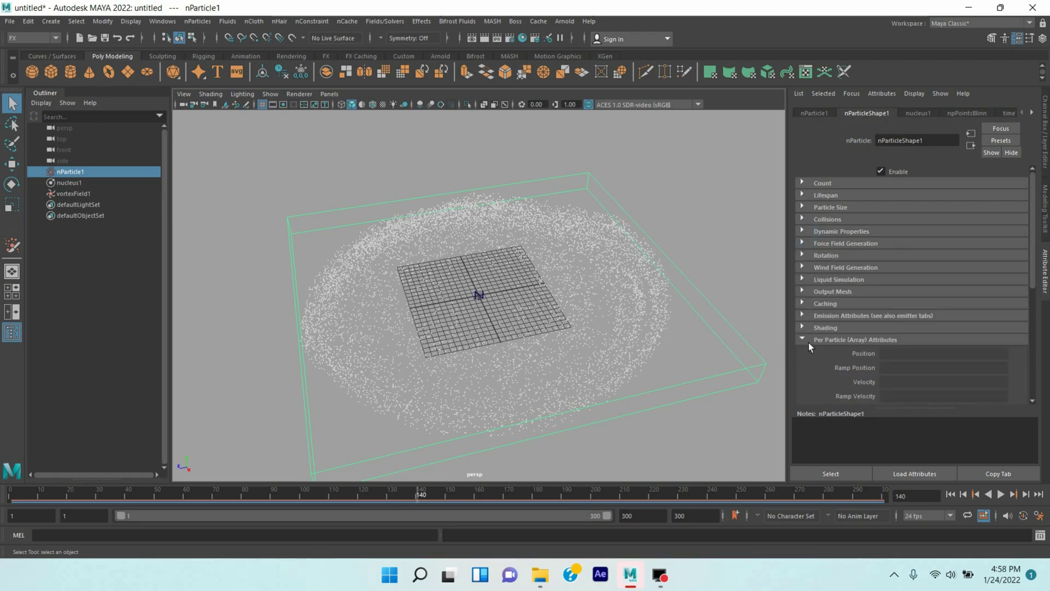
pyautogui.click(804, 338)
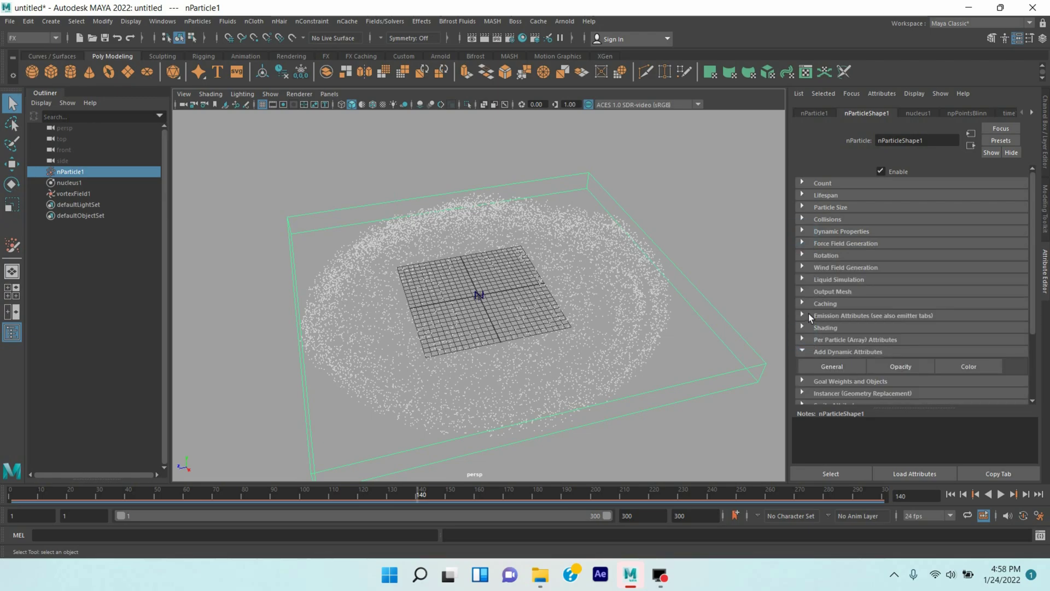
pyautogui.scroll(-2, 810, 316)
pyautogui.click(802, 319)
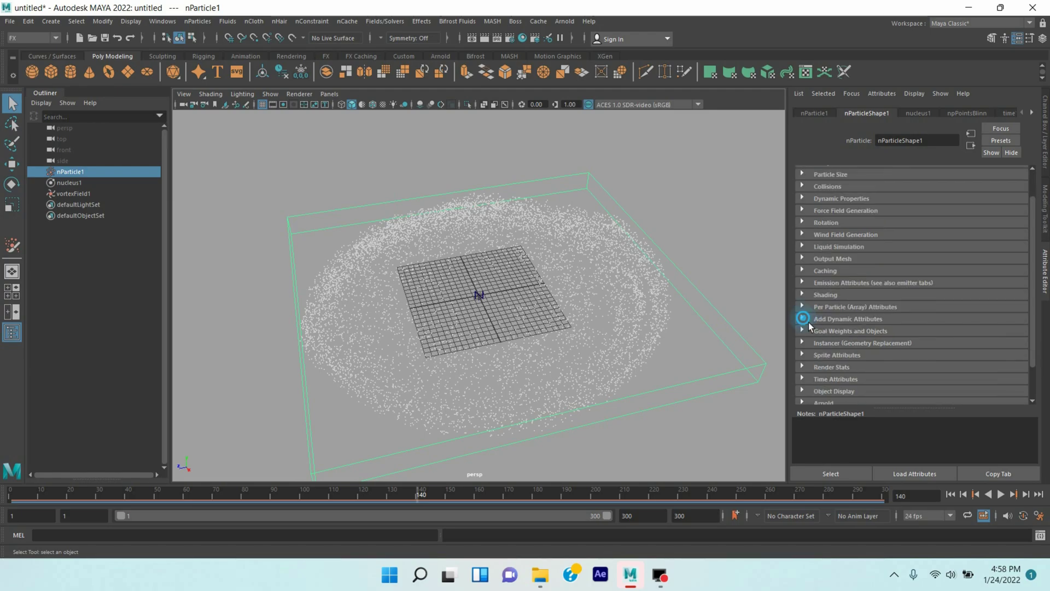
# - Add a per-particle Color attribute (RGB PP) to nParticleShape1
pyautogui.click(805, 319)
pyautogui.click(975, 341)
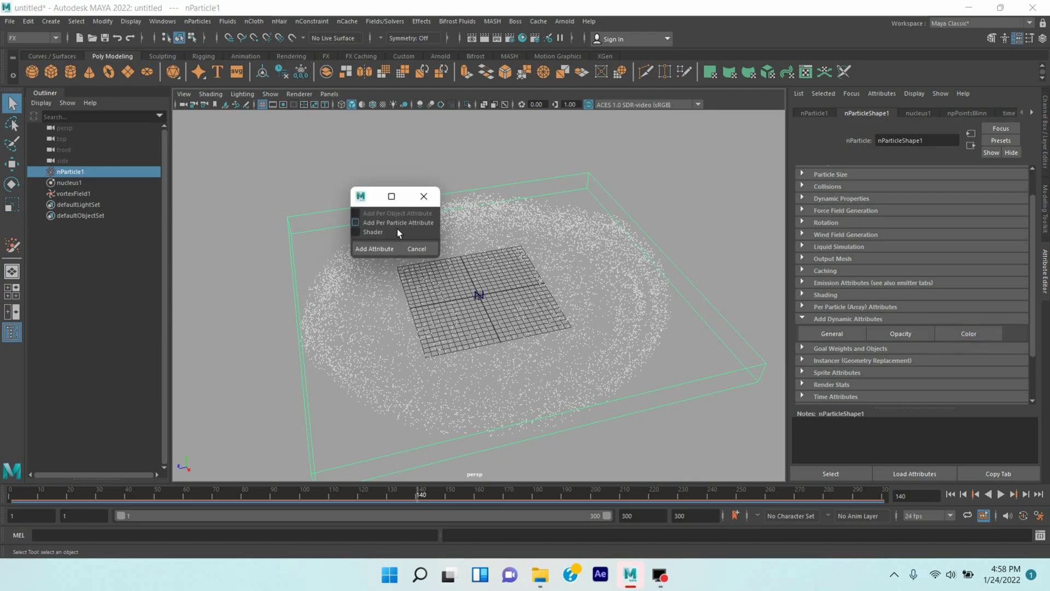
pyautogui.click(375, 223)
pyautogui.click(376, 250)
pyautogui.scroll(-2, 845, 356)
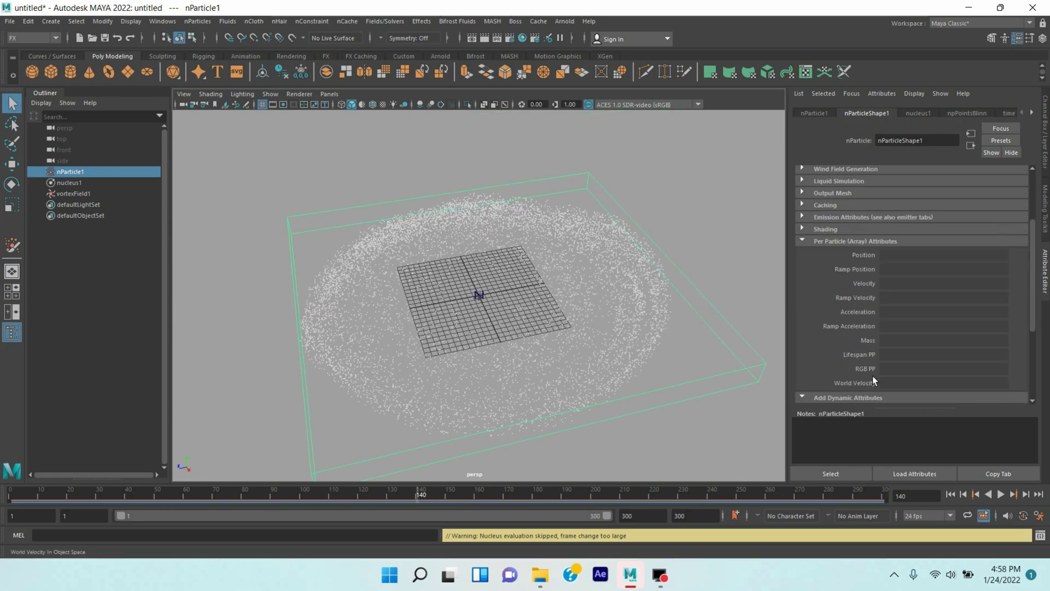
pyautogui.rightClick(890, 374)
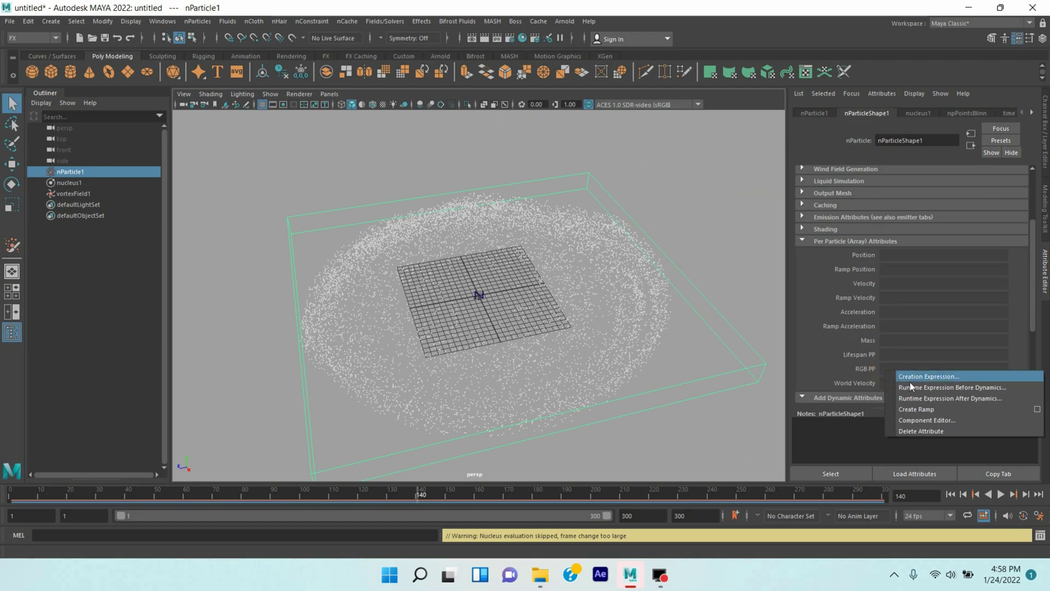
# - Create a colour ramp for RGB PP using RGB V PP as its V input
pyautogui.click(1037, 410)
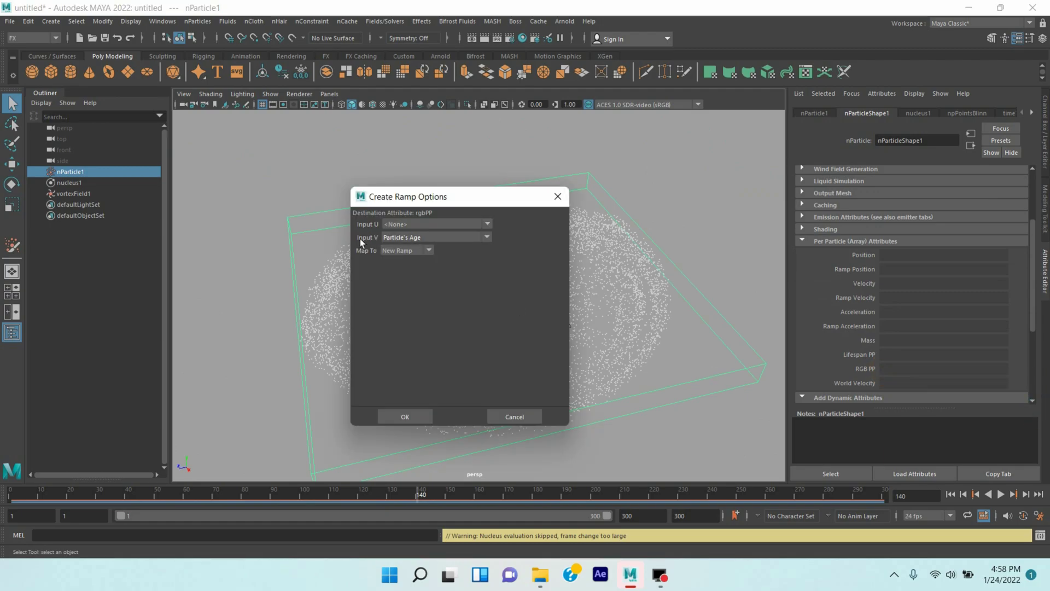
pyautogui.click(421, 245)
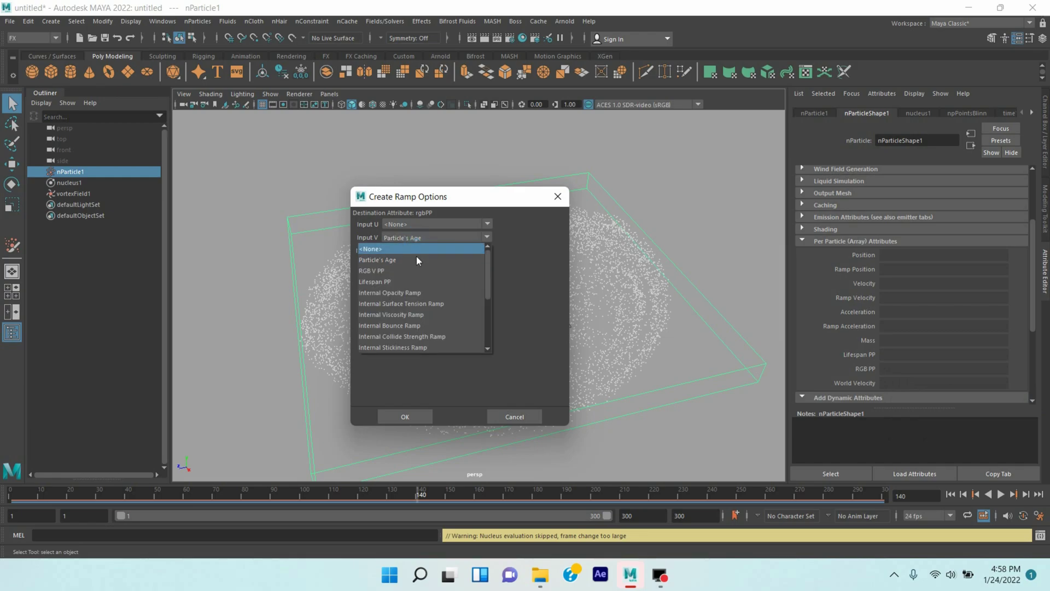
pyautogui.click(393, 271)
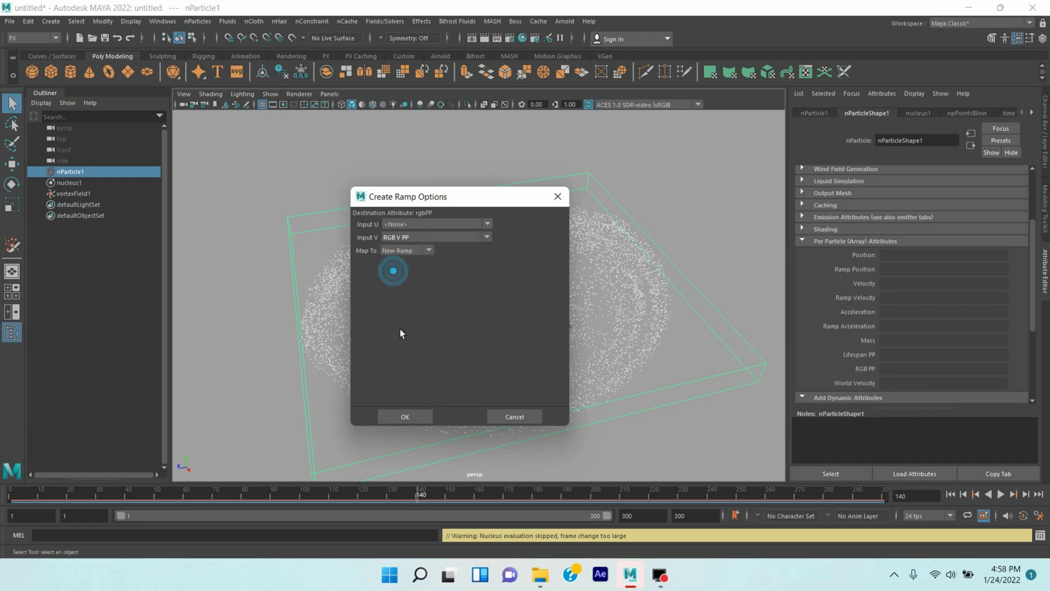
pyautogui.click(396, 420)
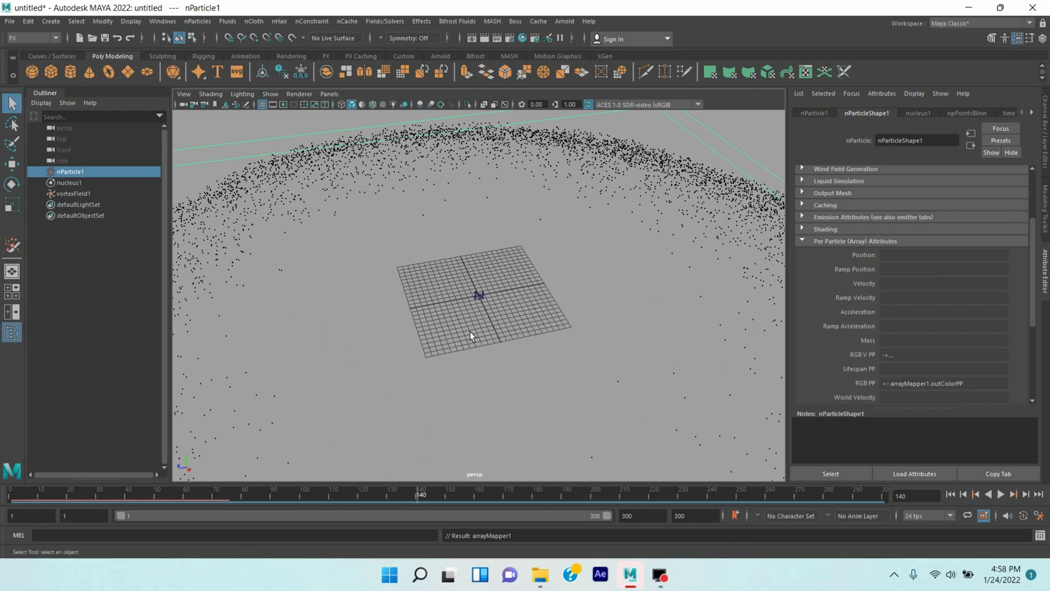
pyautogui.scroll(-3, 471, 331)
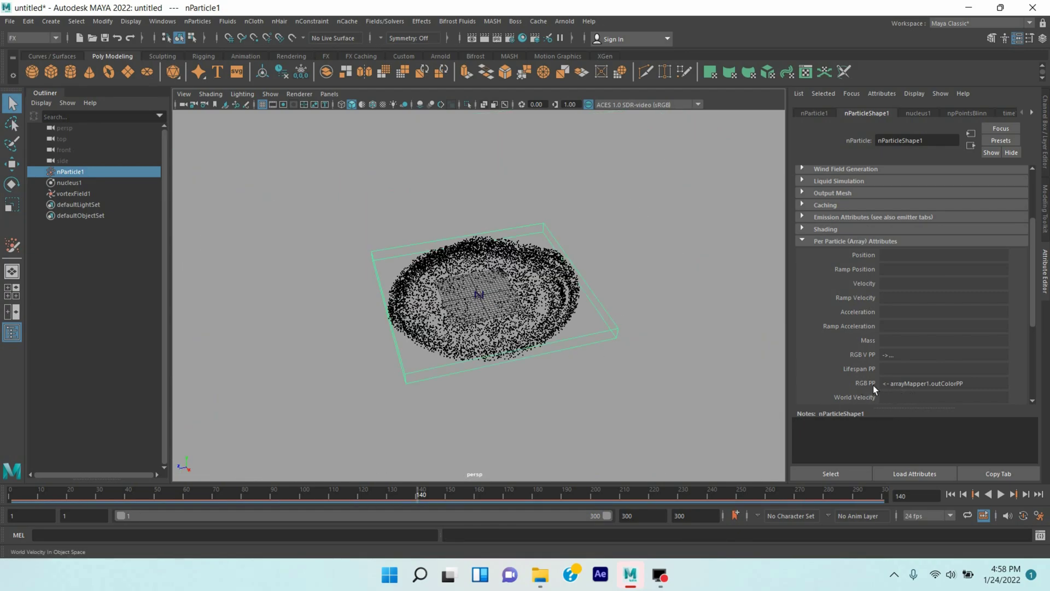
# - Open the connected ramp1 for editing and make its left entry green
pyautogui.rightClick(897, 388)
pyautogui.moveTo(951, 388)
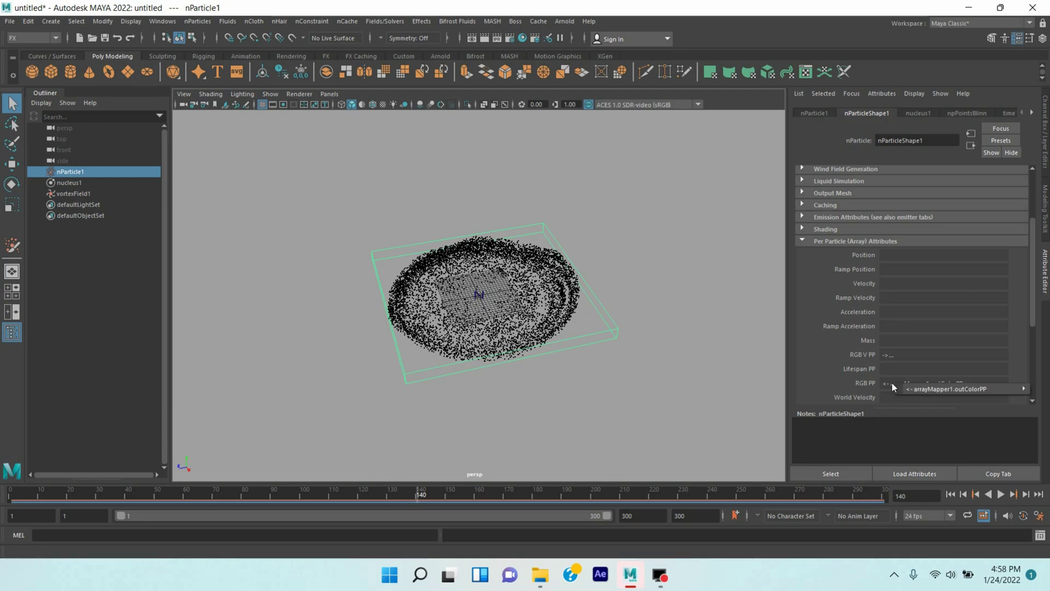
pyautogui.click(871, 387)
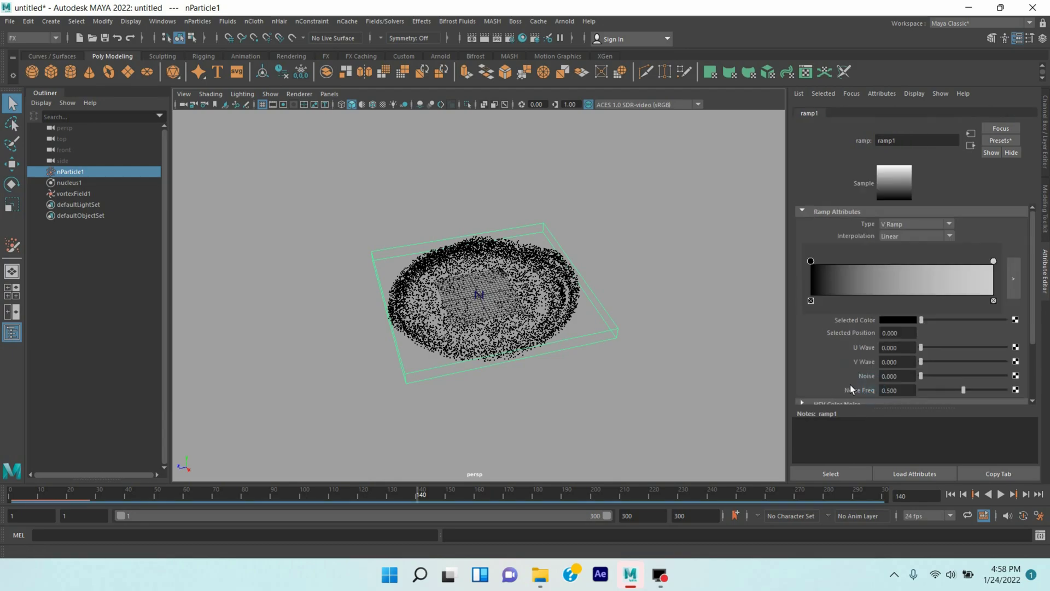
pyautogui.click(815, 266)
pyautogui.click(894, 327)
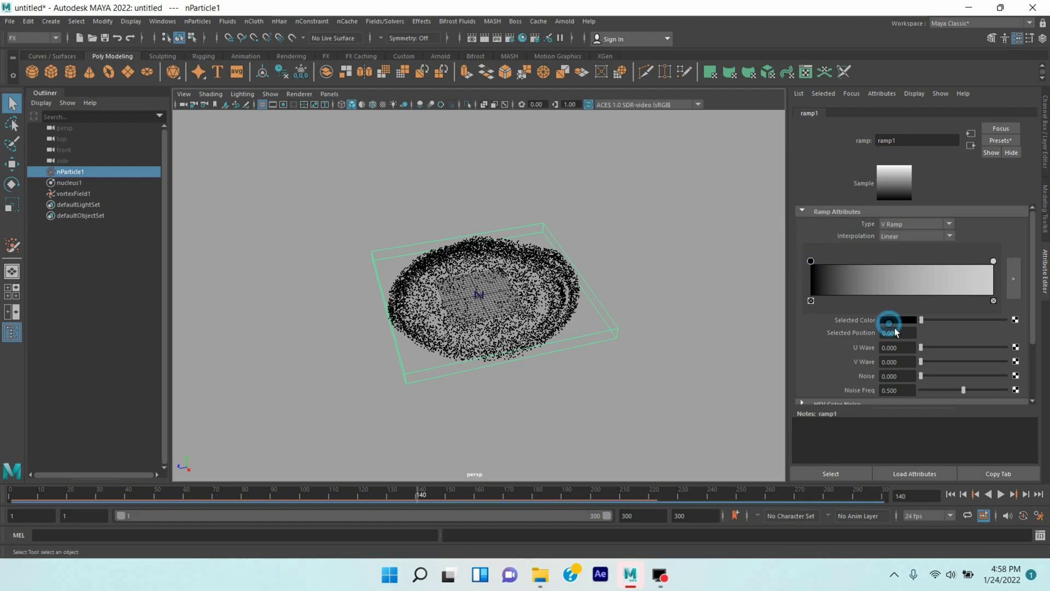
pyautogui.click(894, 321)
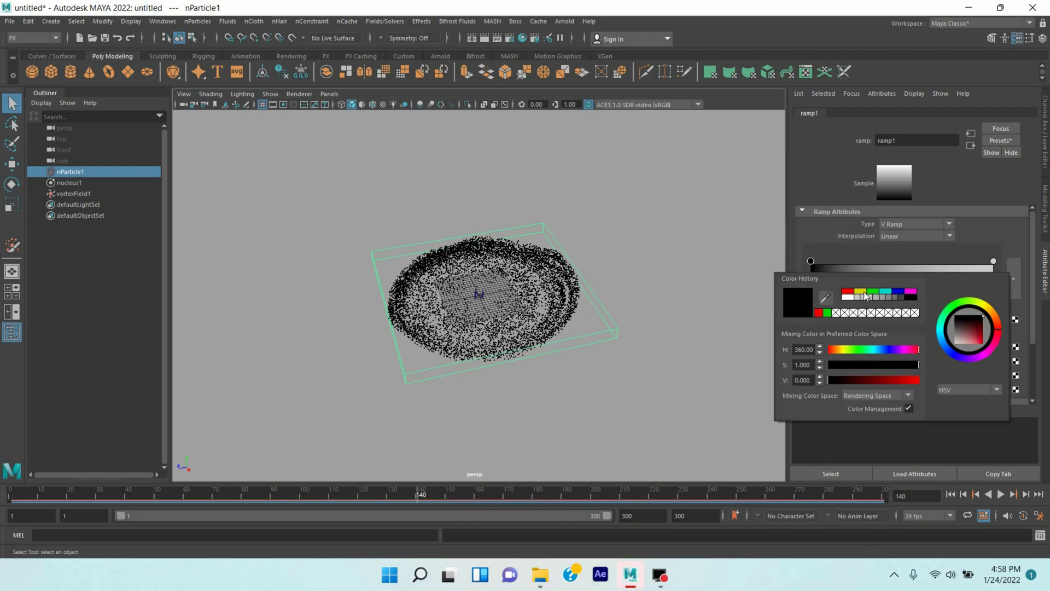
pyautogui.click(874, 291)
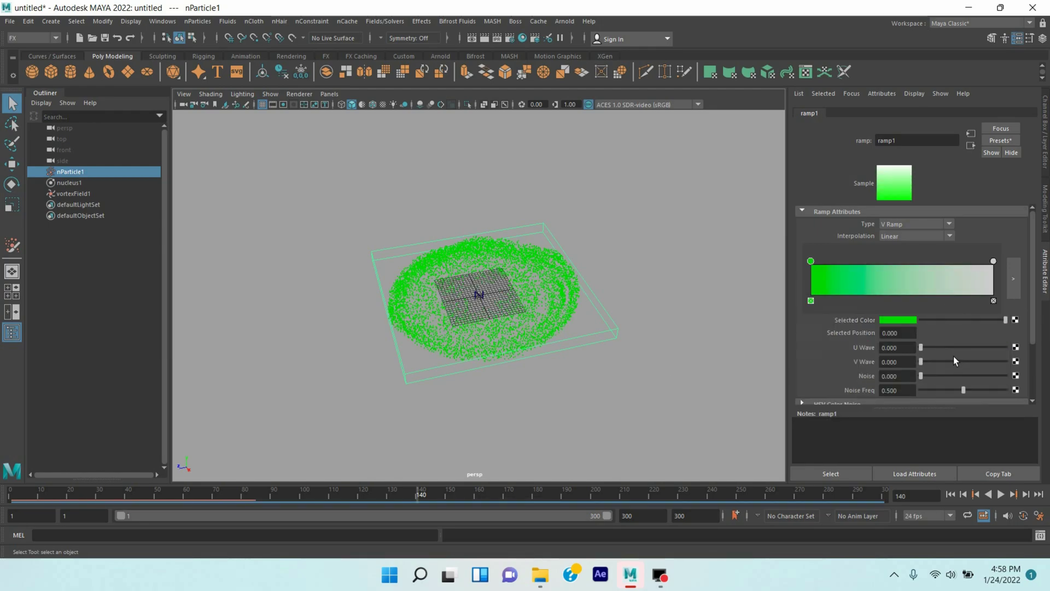
# - Make the ramp's right entry red and return to the particle shape
pyautogui.click(993, 261)
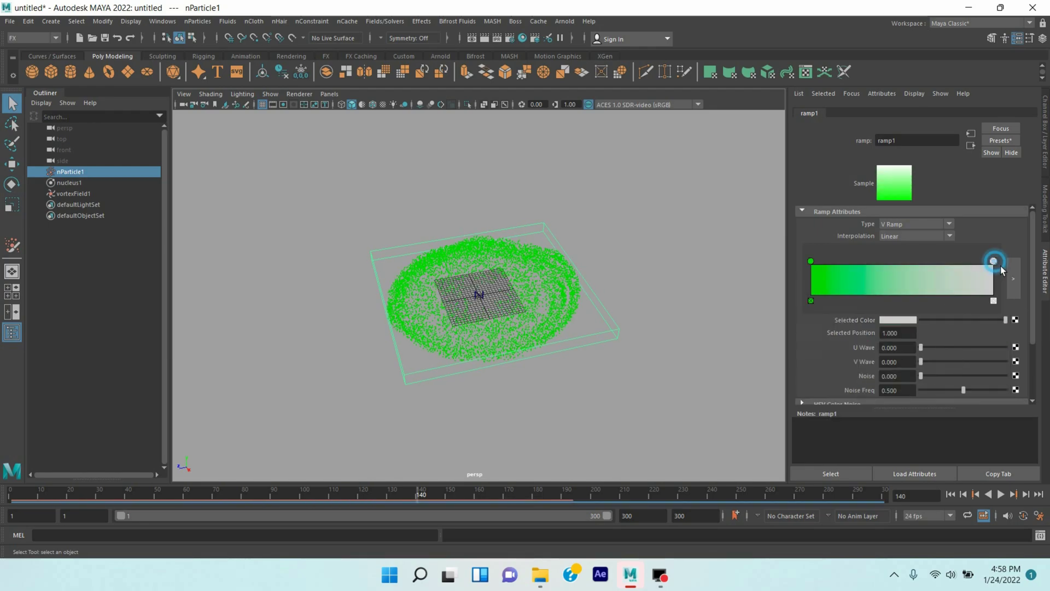
pyautogui.click(901, 321)
pyautogui.click(856, 292)
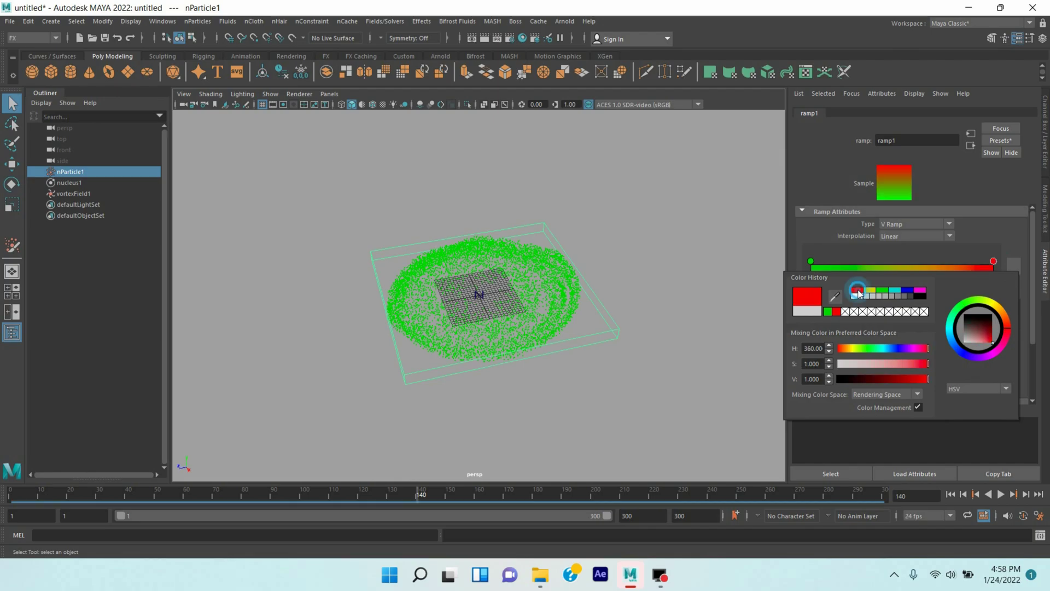
pyautogui.scroll(-2, 838, 358)
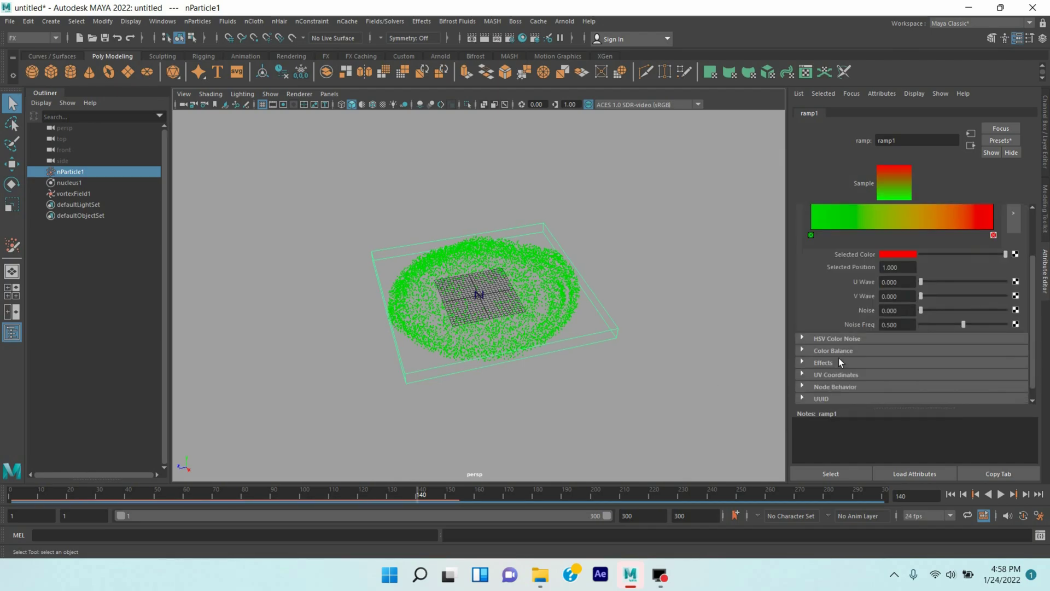
pyautogui.scroll(2, 838, 358)
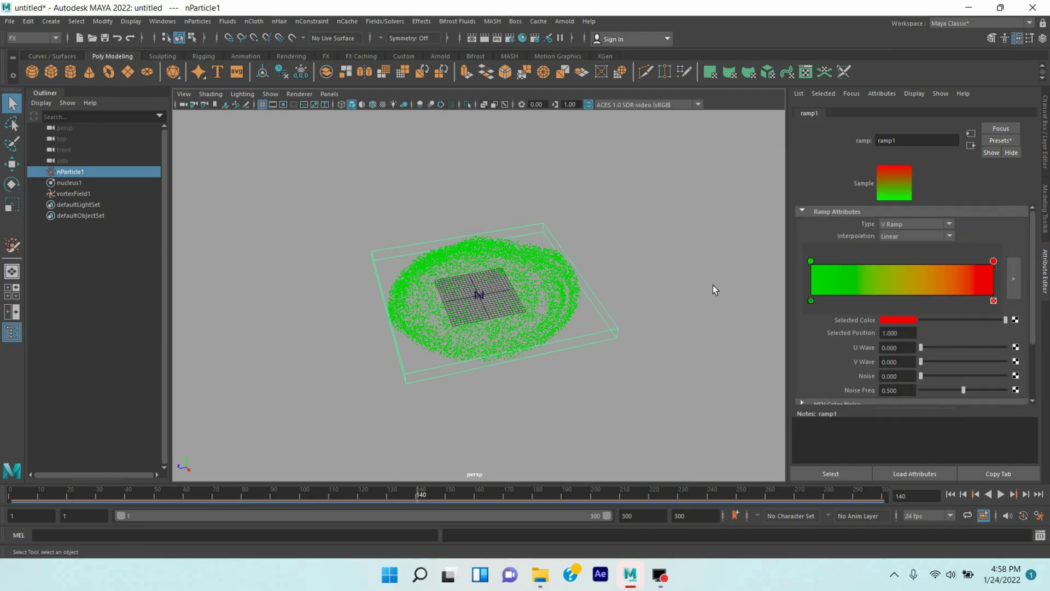
pyautogui.click(119, 176)
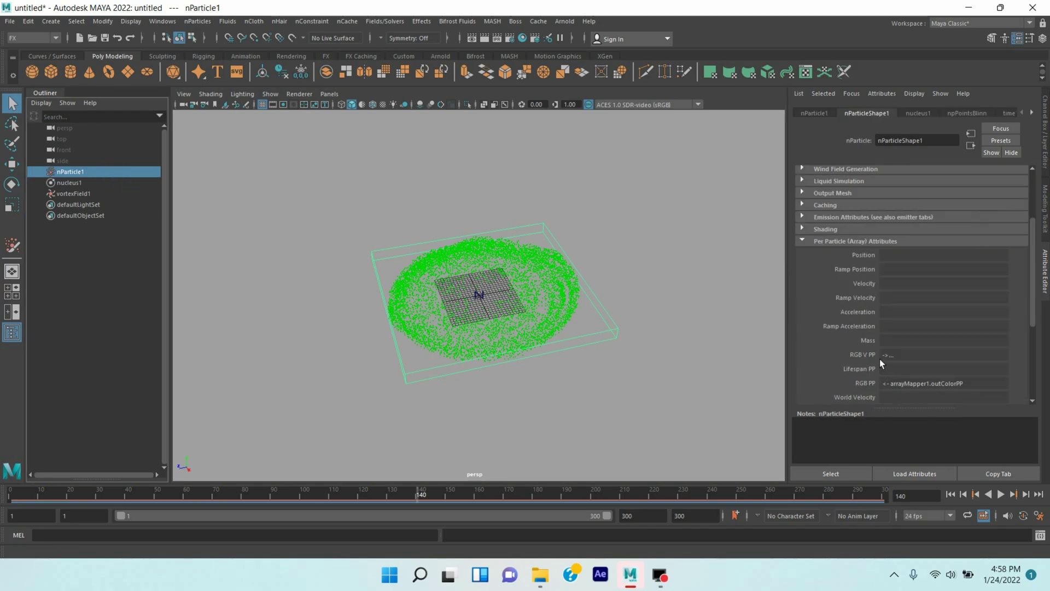
# - Create the RGB V PP creation expression smoothstep(0,30,mag(position)) and minimise the Expression Editor
pyautogui.rightClick(893, 360)
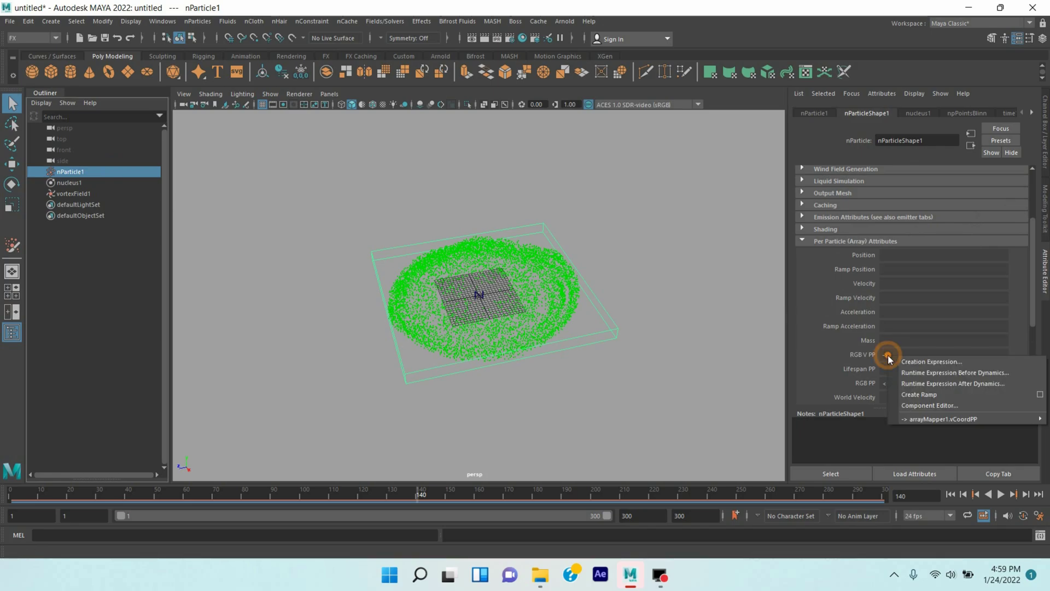
pyautogui.click(908, 363)
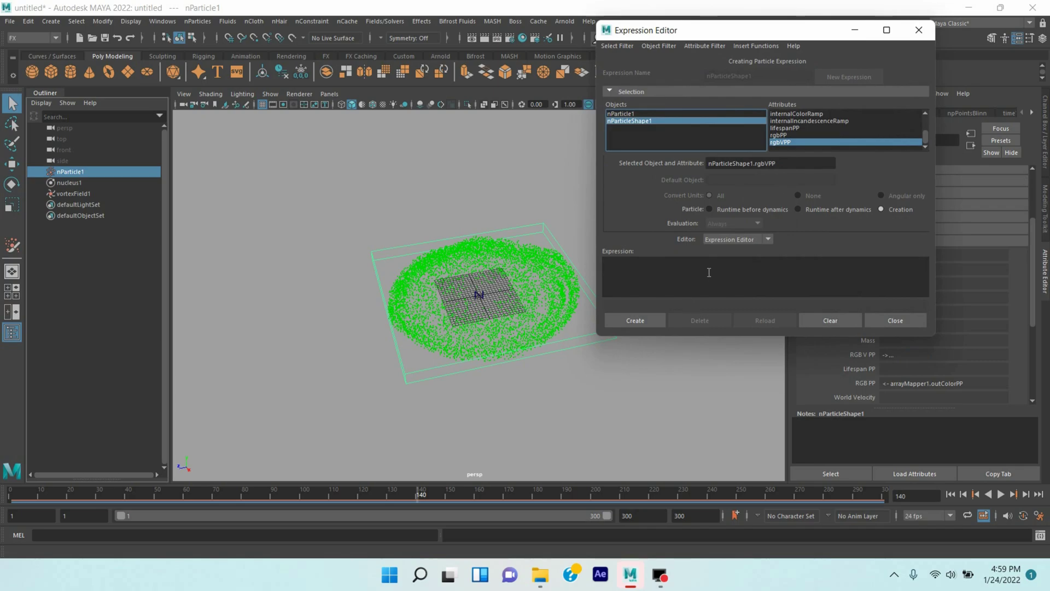
pyautogui.moveTo(752, 35); pyautogui.dragTo(628, 33)
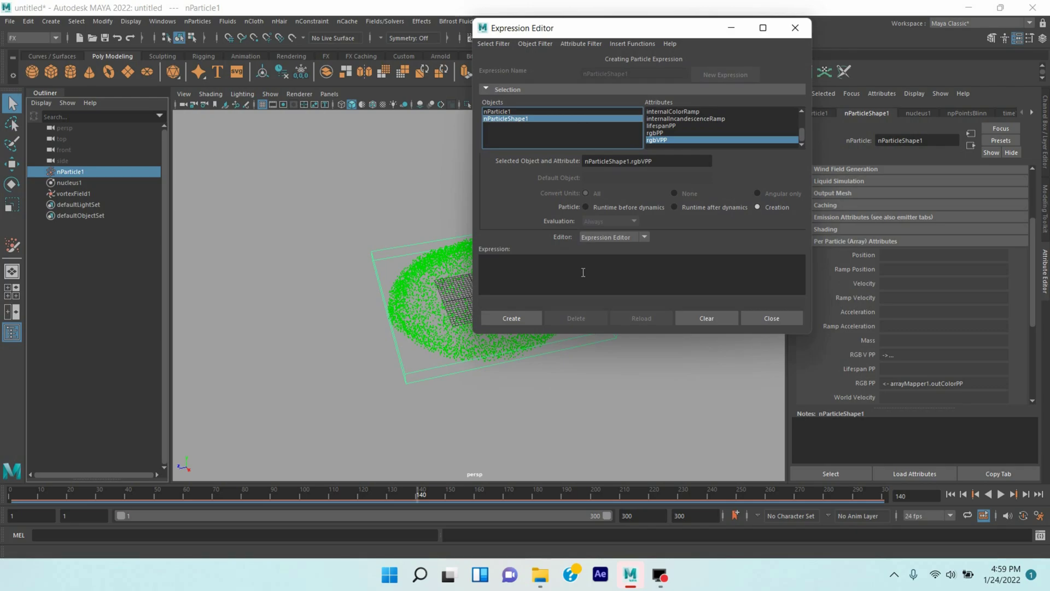
pyautogui.write('nParticleShape1.rgbVPP = ')
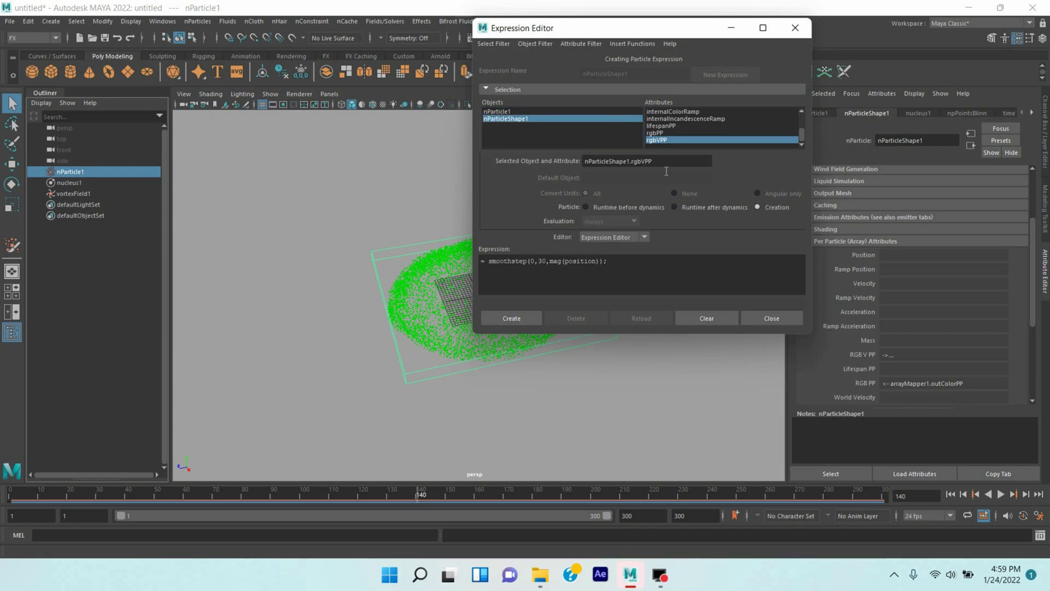
pyautogui.write('smoothstep(0,30,mag(position));')
pyautogui.moveTo(621, 35)
pyautogui.mouseDown()
pyautogui.moveTo(386, 60)
pyautogui.moveTo(287, 35)
pyautogui.mouseUp()
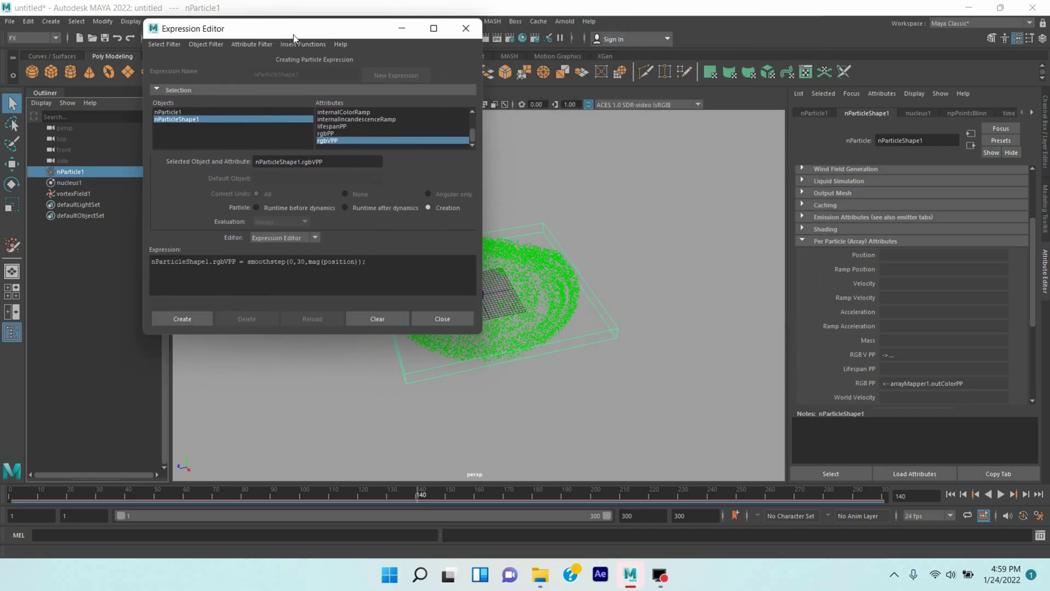
pyautogui.click(198, 318)
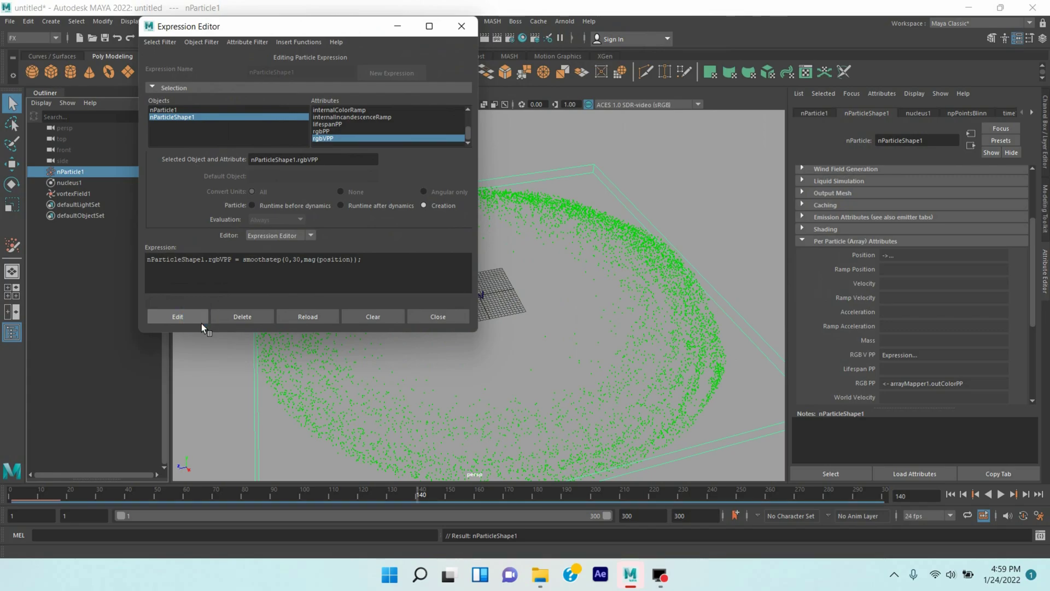
pyautogui.click(401, 26)
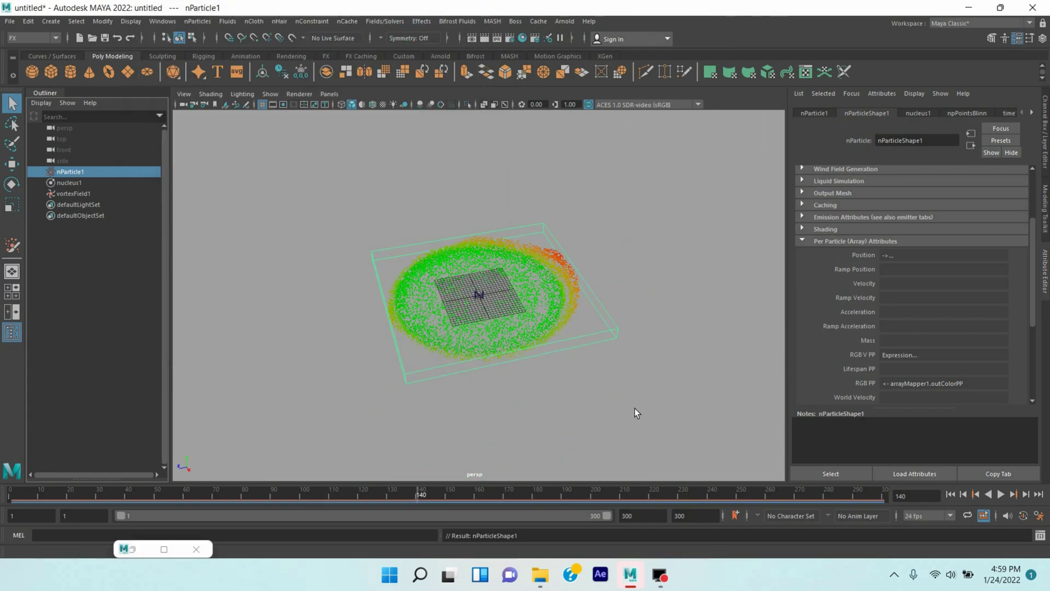
# - Play the simulation until the green ring spreads with red outer particles, stopping near frame 174
pyautogui.click(1002, 495)
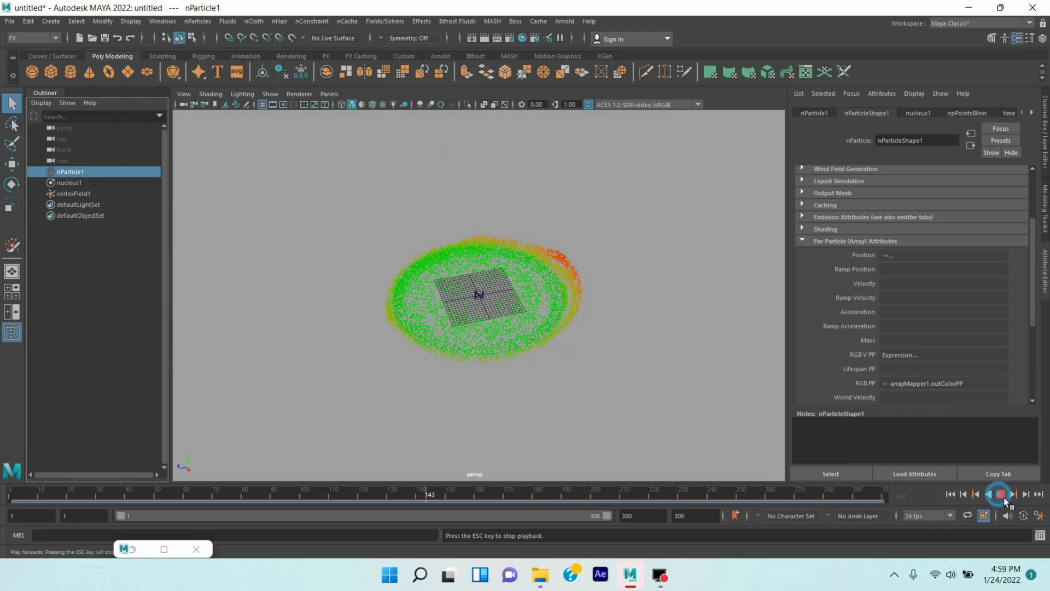
pyautogui.scroll(2, 591, 386)
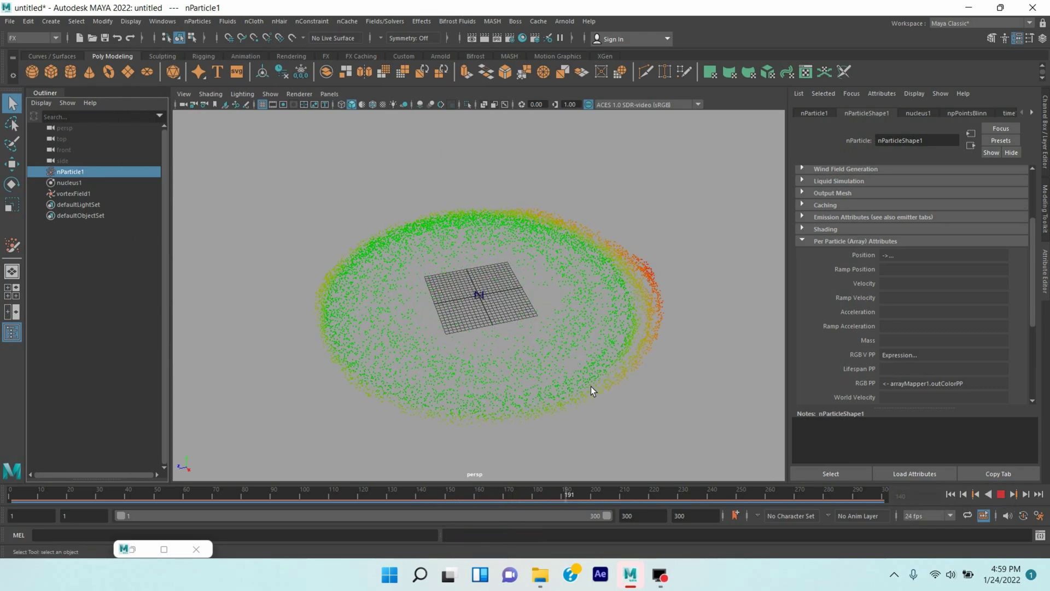
pyautogui.click(1000, 495)
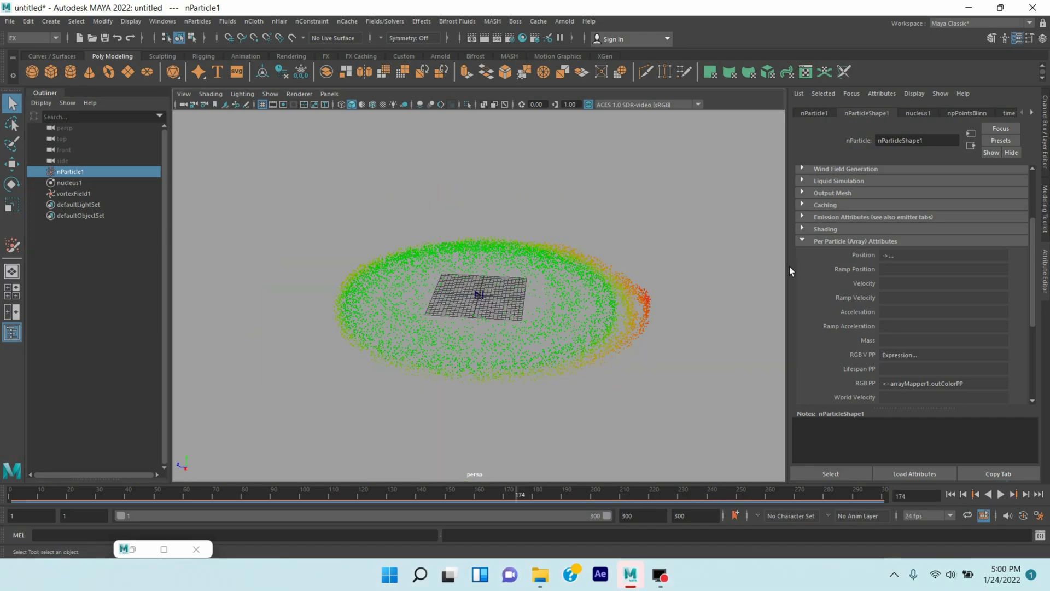
pyautogui.click(810, 244)
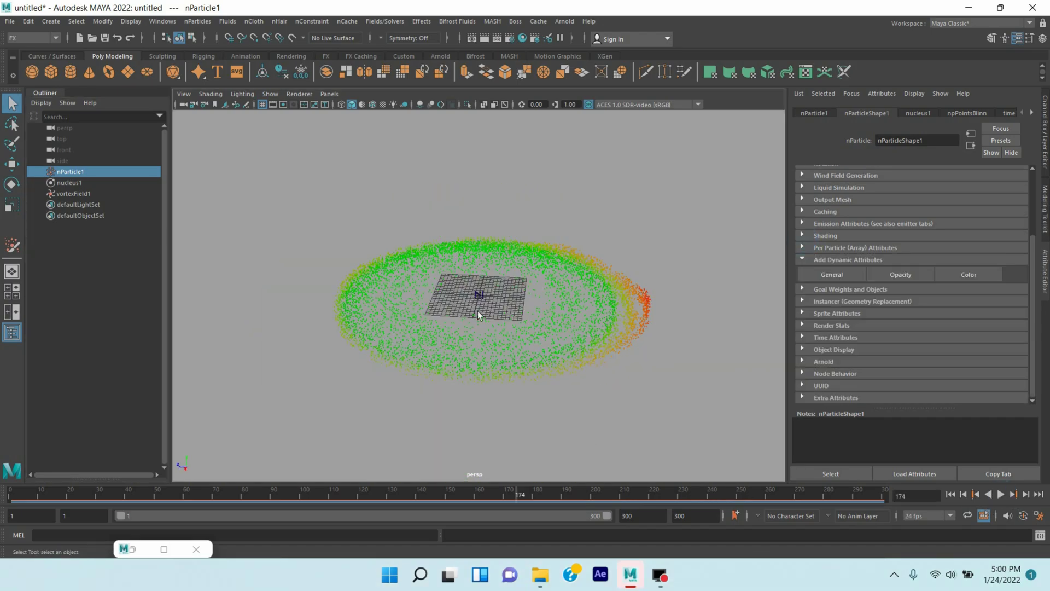
# - Set the particle shape's Particle Render Type to MultiStreak under Shading
pyautogui.click(807, 248)
pyautogui.click(805, 237)
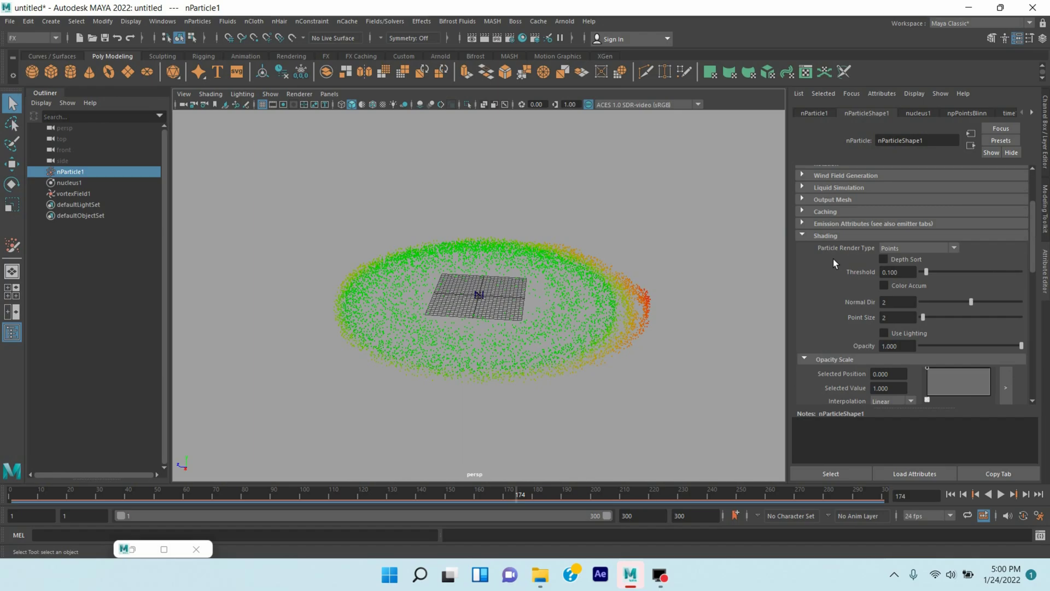
pyautogui.click(907, 251)
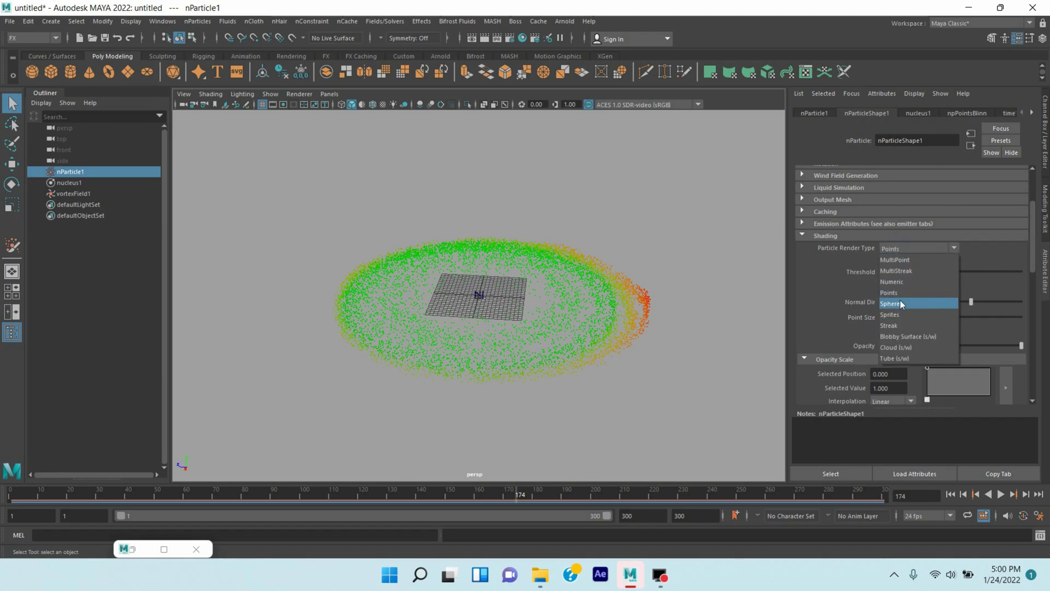
pyautogui.click(900, 272)
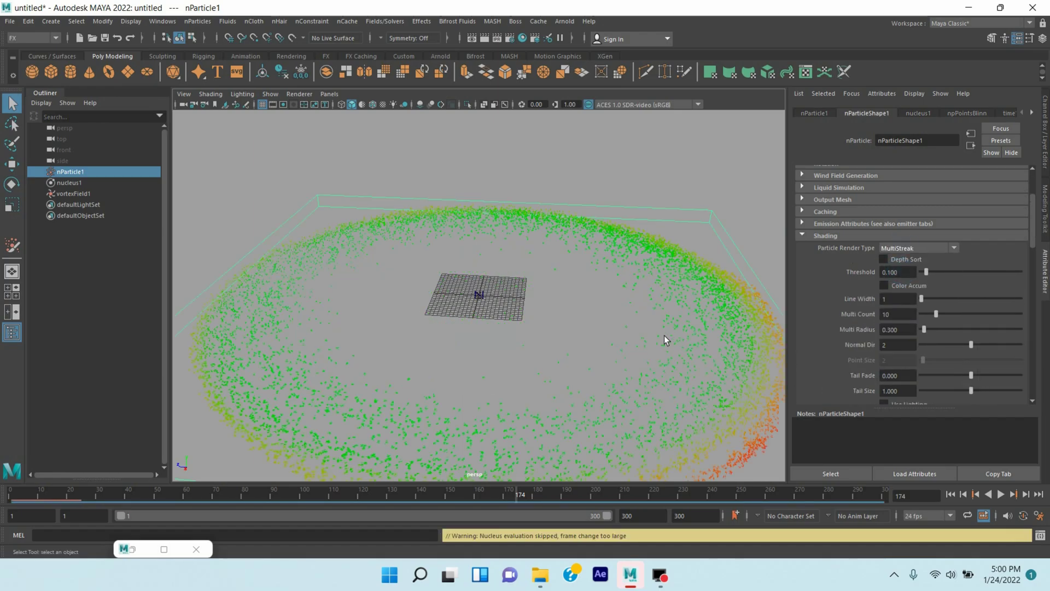
# - Rewind and replay the simulation, zooming in on the emitter plane
pyautogui.click(951, 495)
pyautogui.click(1001, 494)
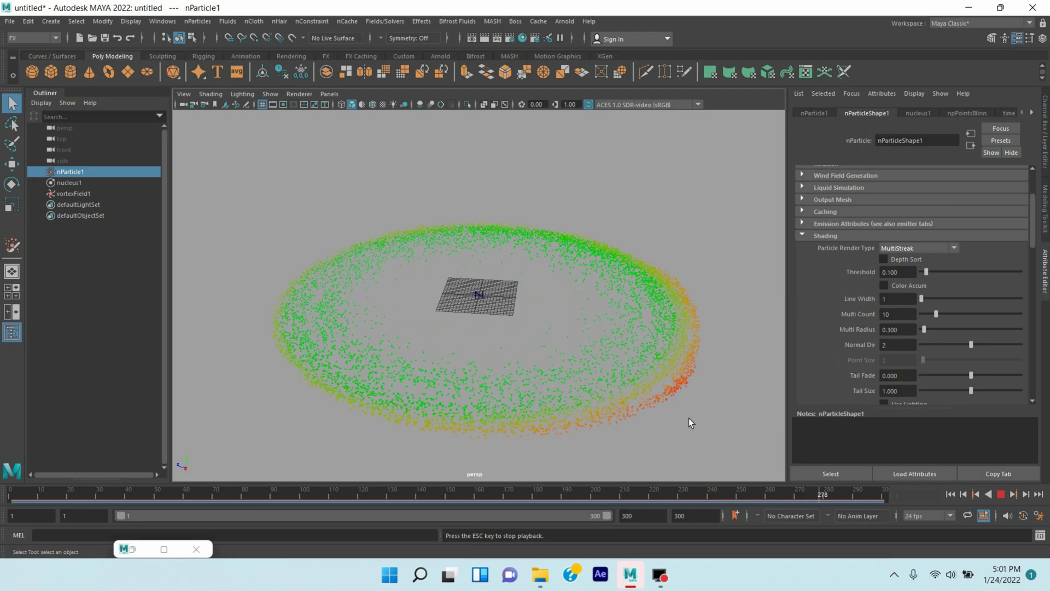
pyautogui.keyDown('alt'); pyautogui.moveTo(688, 421); pyautogui.dragTo(743, 423, button='right'); pyautogui.keyUp('alt')
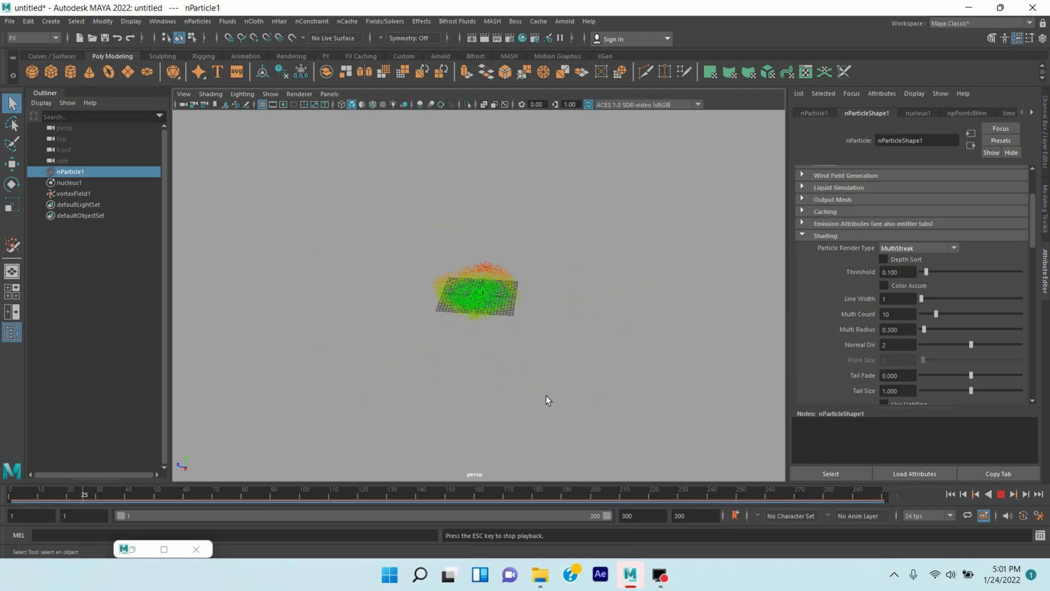